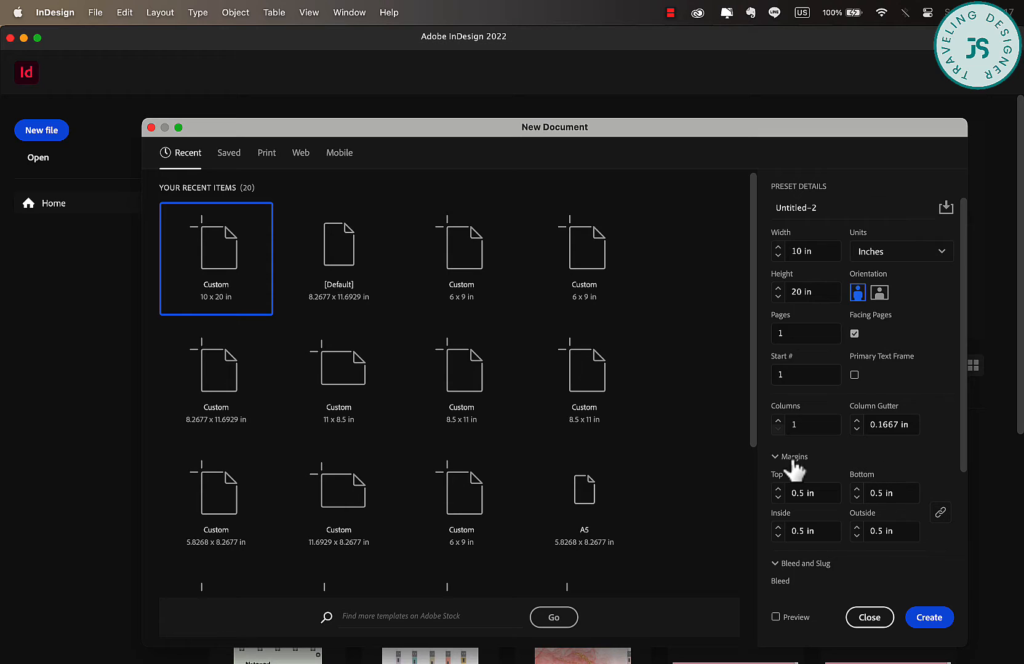
Create a 10 x 20 in document with 0.5 in margins and a 0.125 in bleed
scroll(794, 455, "down", 5)
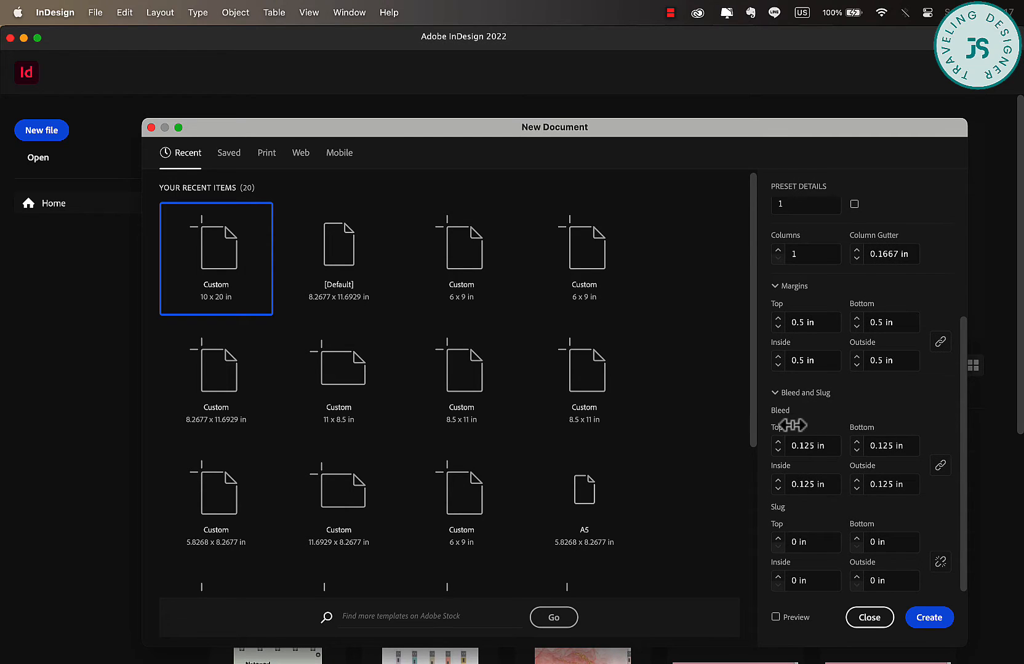
left_click(930, 617)
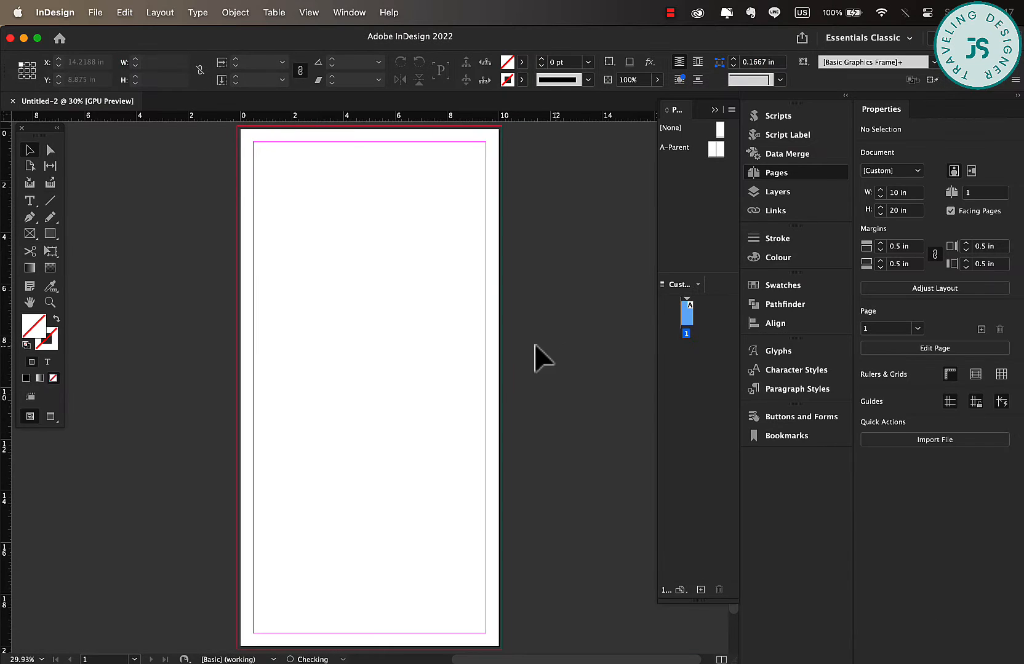
Place a horizontal guide at 10 in on the A-Parent page and expand the docked panels
double_click(698, 150)
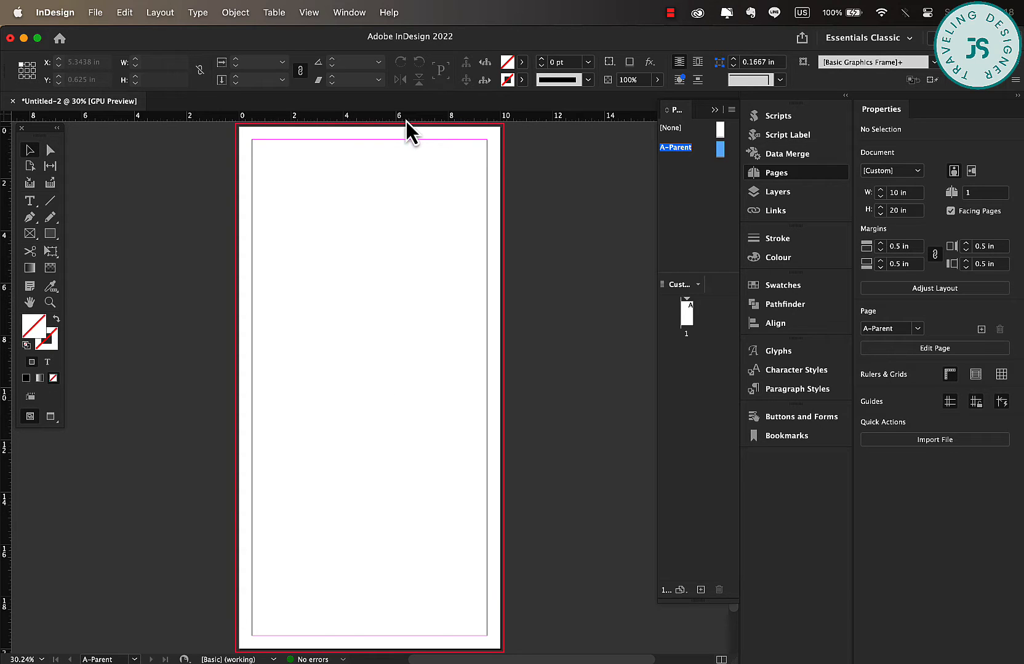
left_click_drag(406, 120, 425, 388)
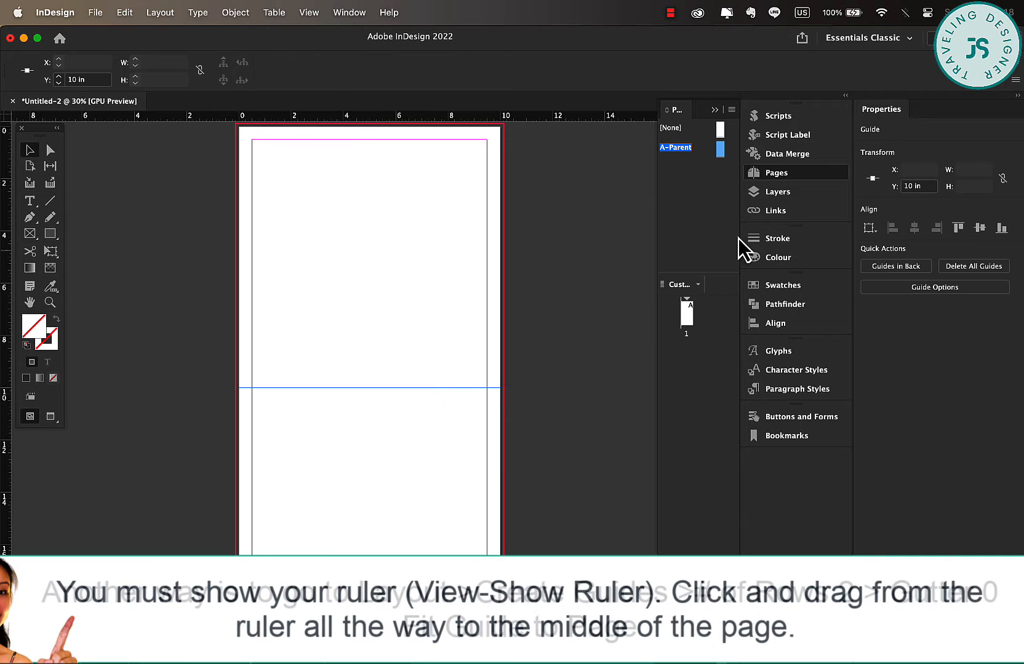
left_click(715, 111)
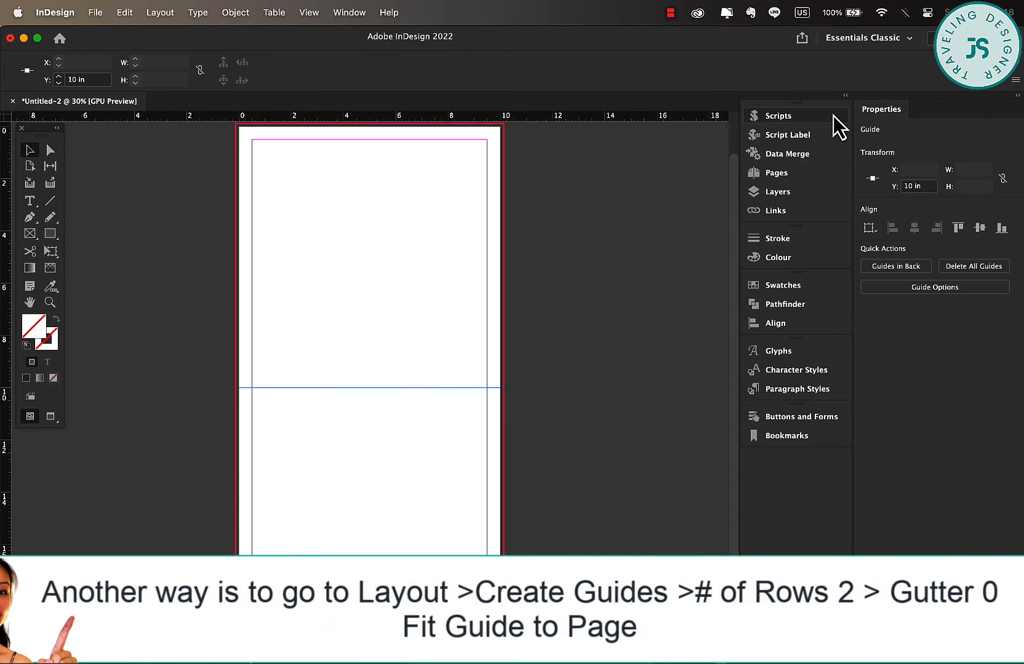
left_click(846, 97)
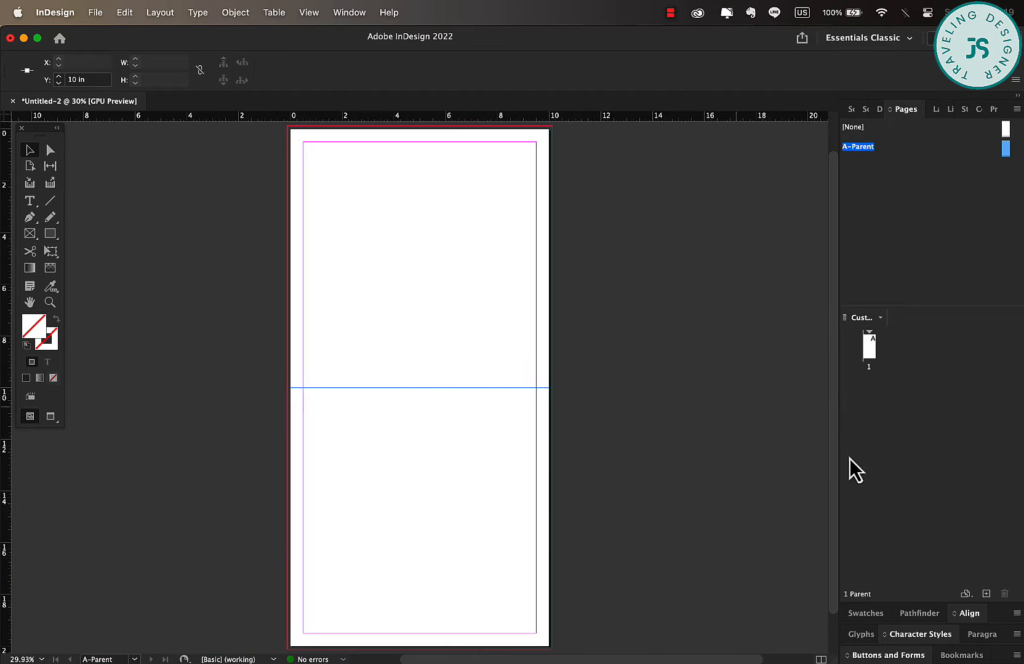
Create a table of 6 body rows and 7 columns between the margins below the guide, reducing its top row to about 0.53 in high
left_click(274, 12)
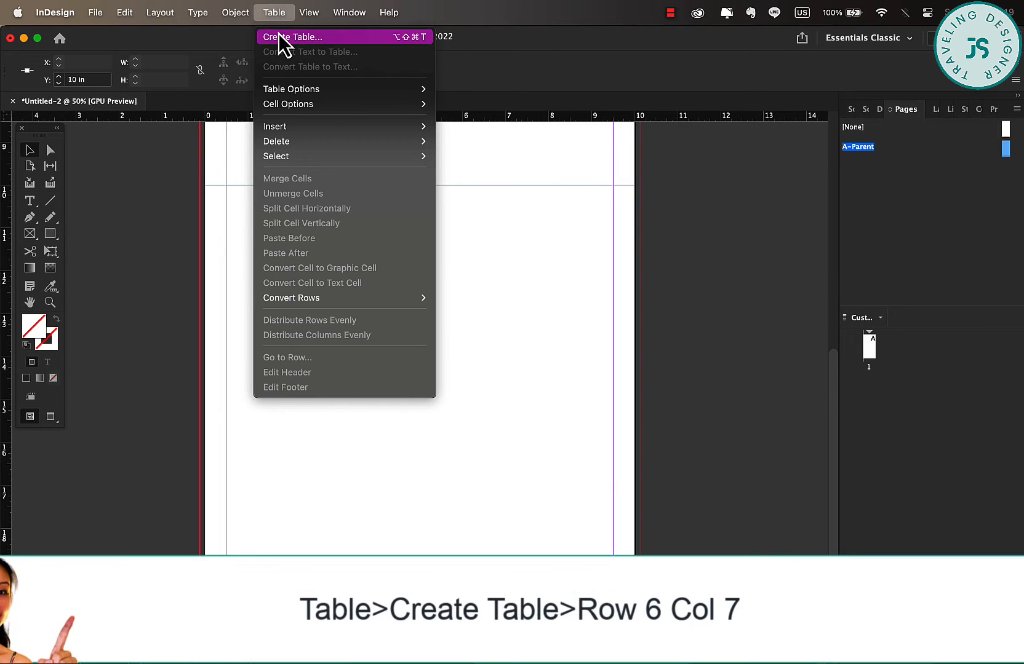
left_click(278, 37)
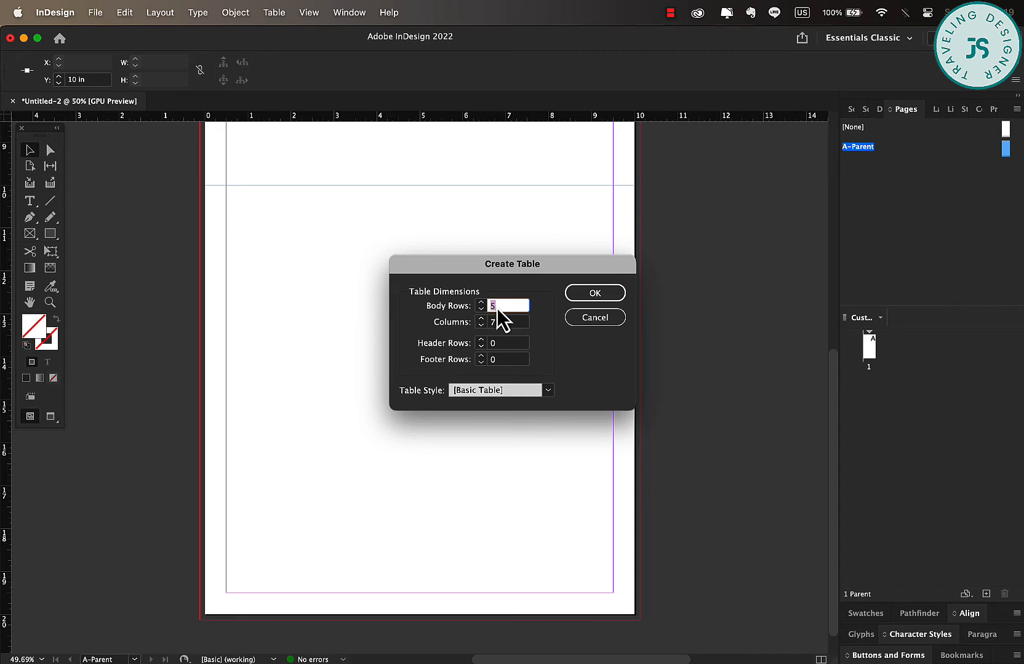
left_click(620, 294)
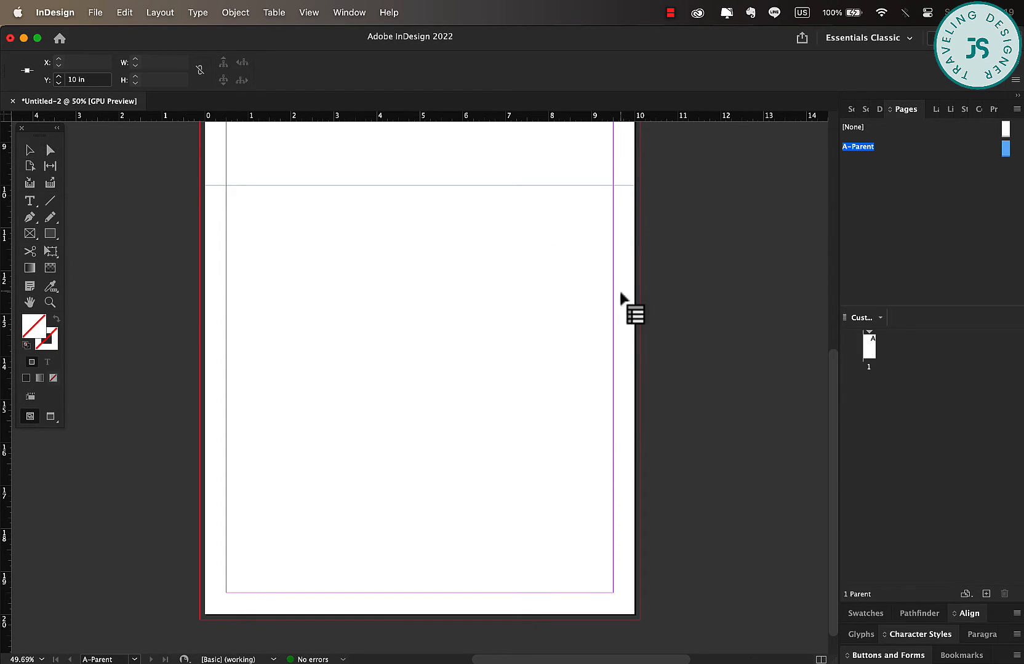
left_click_drag(226, 224, 612, 592)
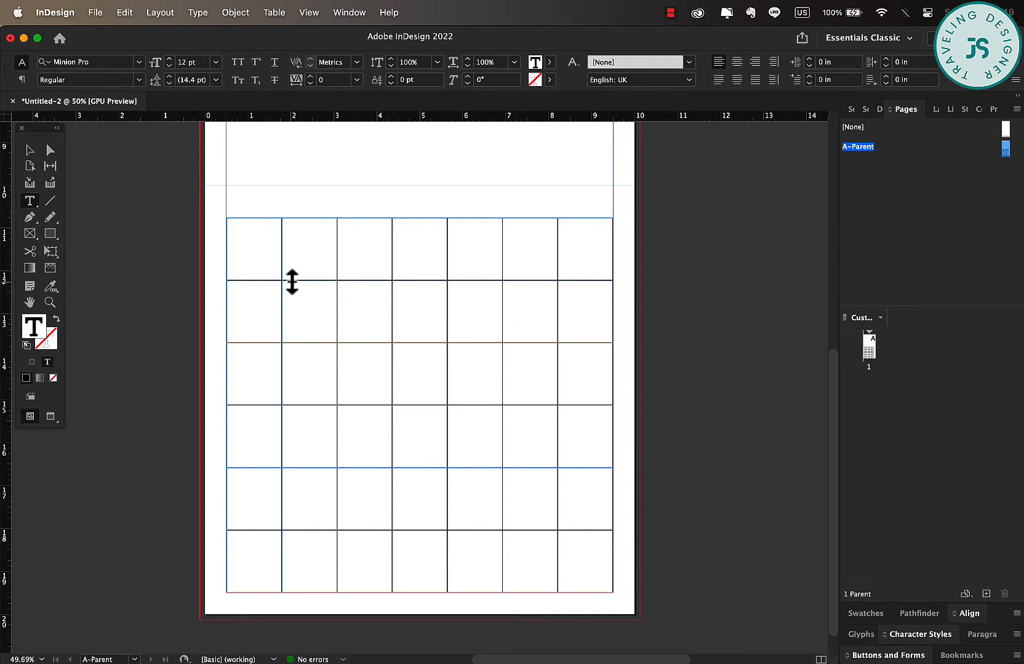
left_click_drag(292, 282, 291, 242)
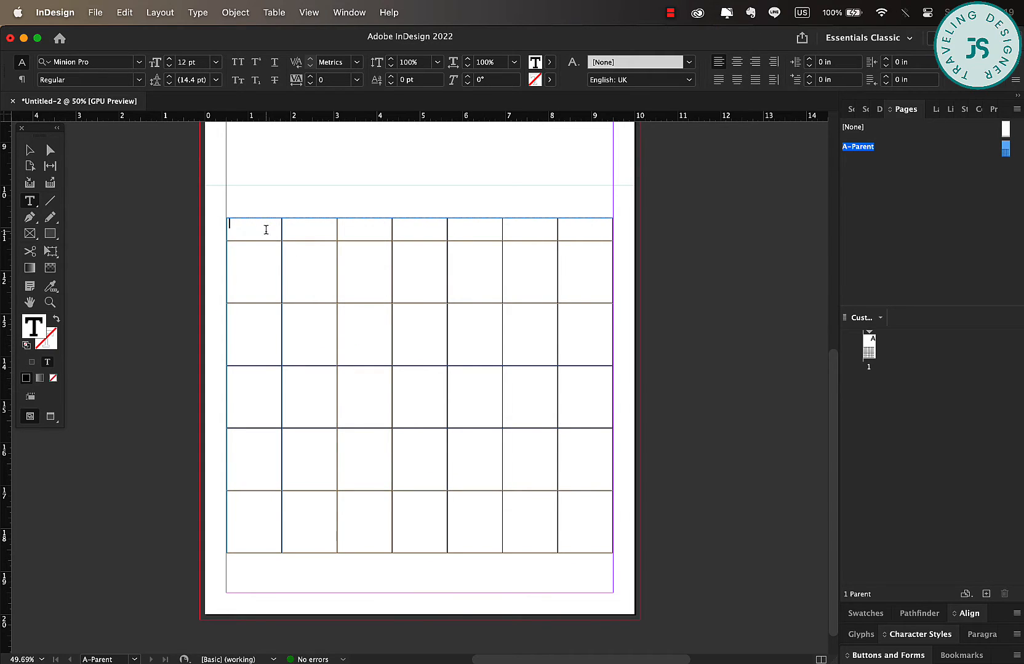
Fill the table's first row with the weekday names Sunday through Saturday, one per column
type("Su")
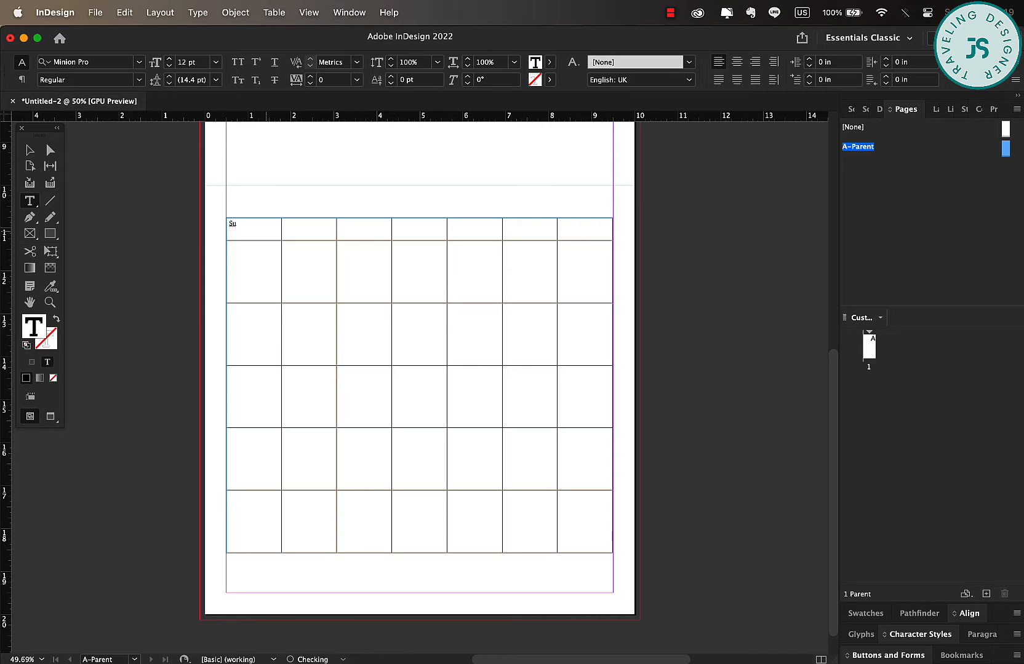
type("nday")
key("Tab")
type("Monday")
key("Tab")
type("Tuesday")
key("Tab")
type("Wednes")
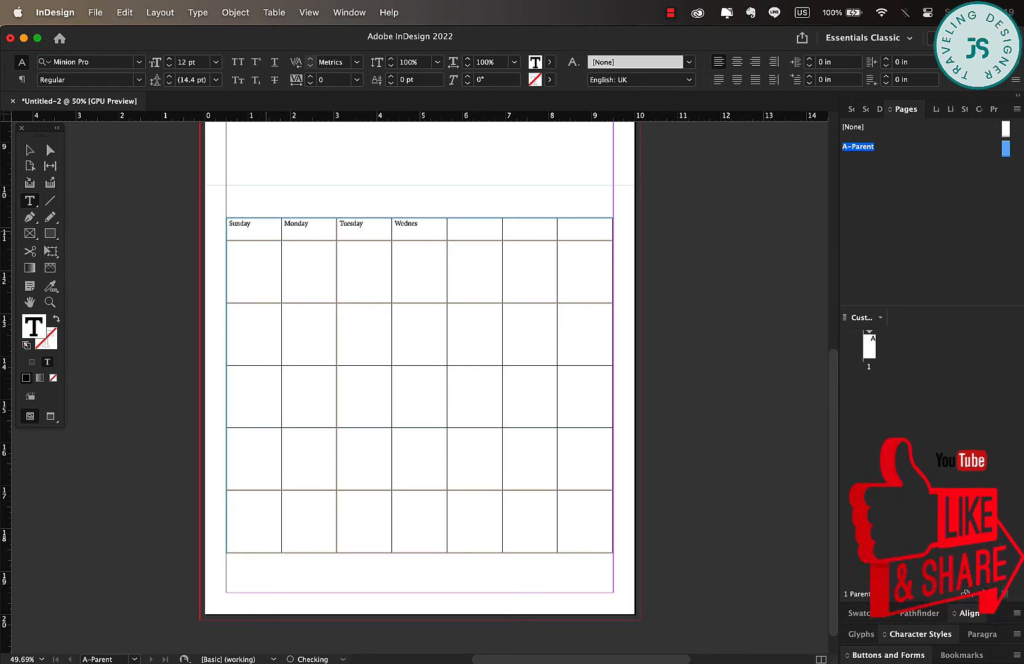
type("day")
key("Tab")
type("Thurs")
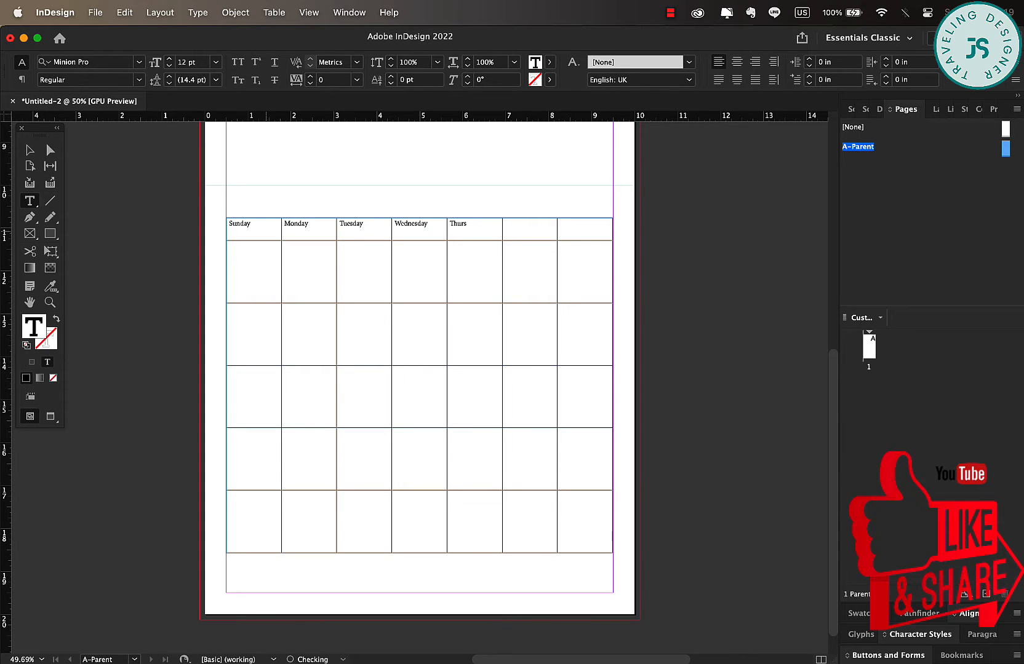
type("day")
key("Tab")
type("FSat")
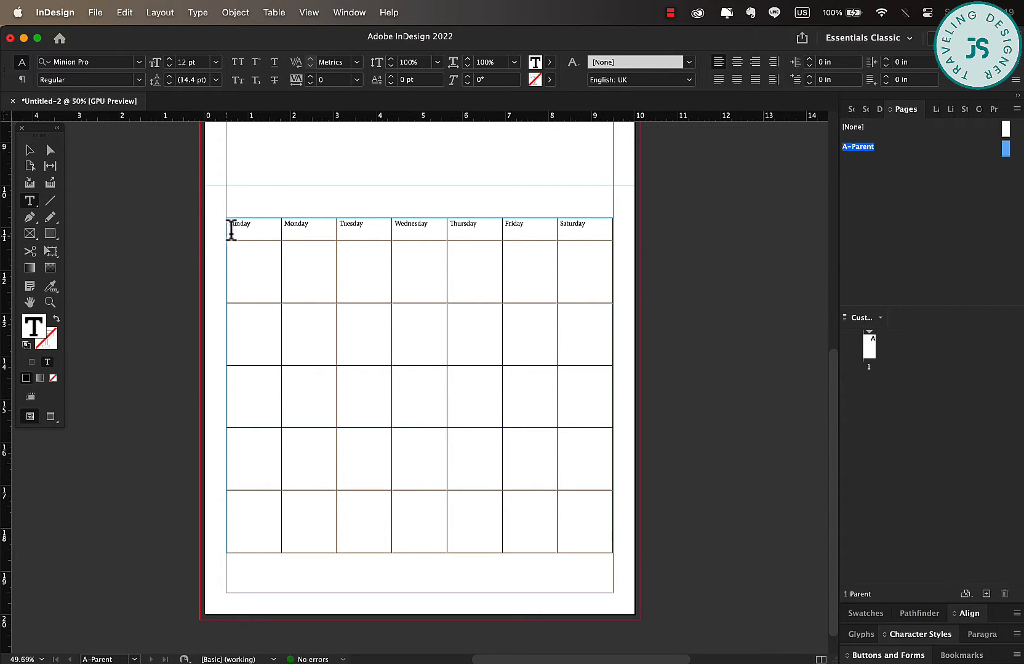
Centre the weekday names horizontally and vertically in their cells
left_click_drag(231, 229, 590, 226)
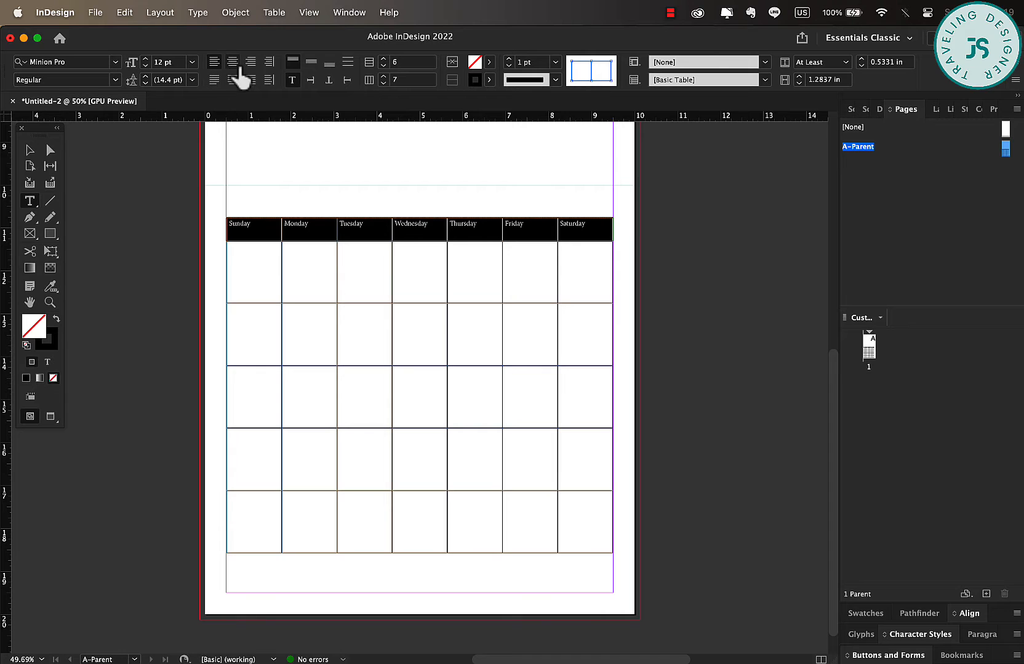
left_click(233, 62)
left_click(311, 62)
Set the weekday names in the Amithen font at 18 pt and deselect the row
left_click(192, 63)
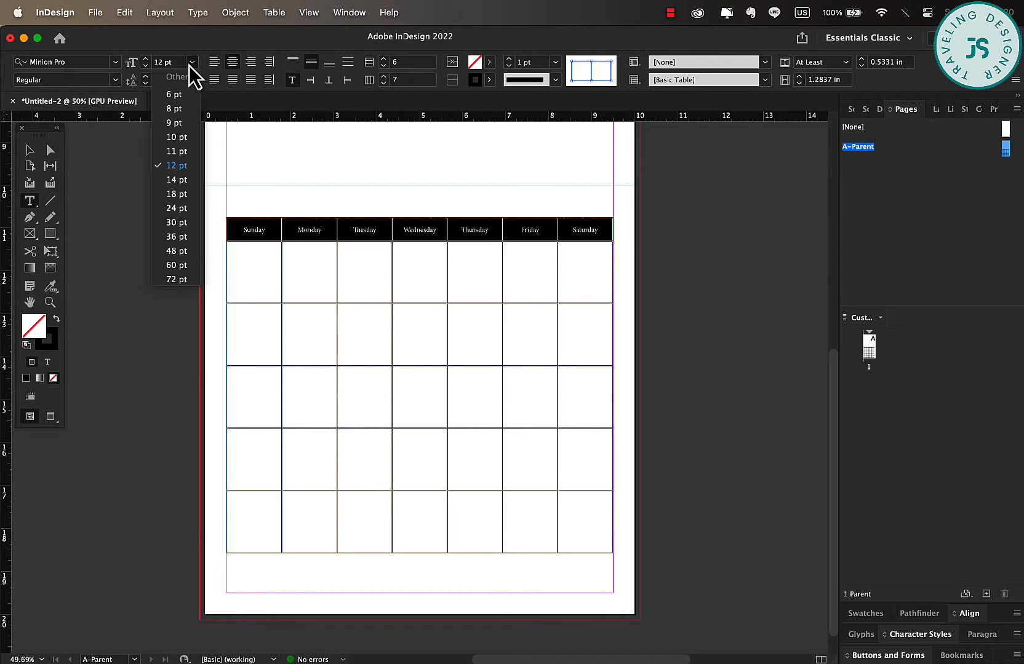
left_click(178, 184)
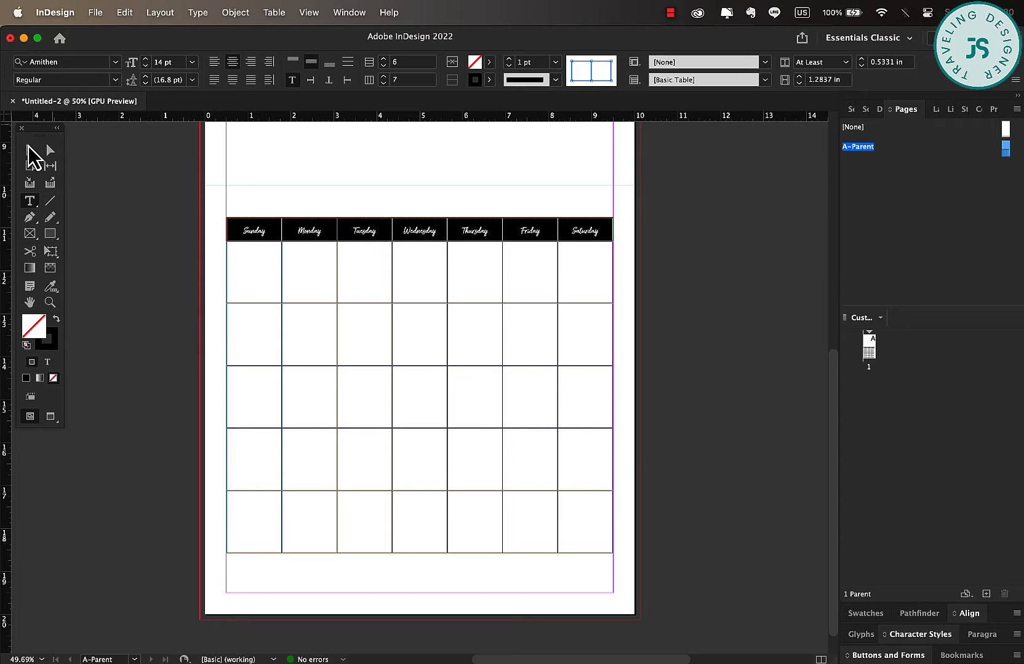
left_click(145, 59)
left_click(146, 59)
left_click(146, 59)
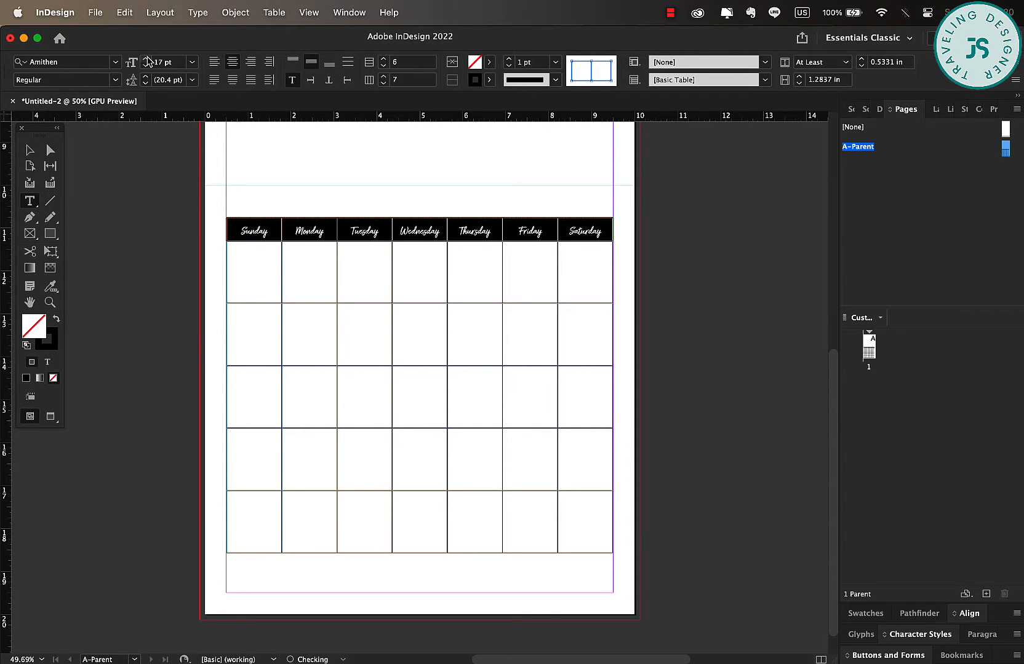
left_click(146, 59)
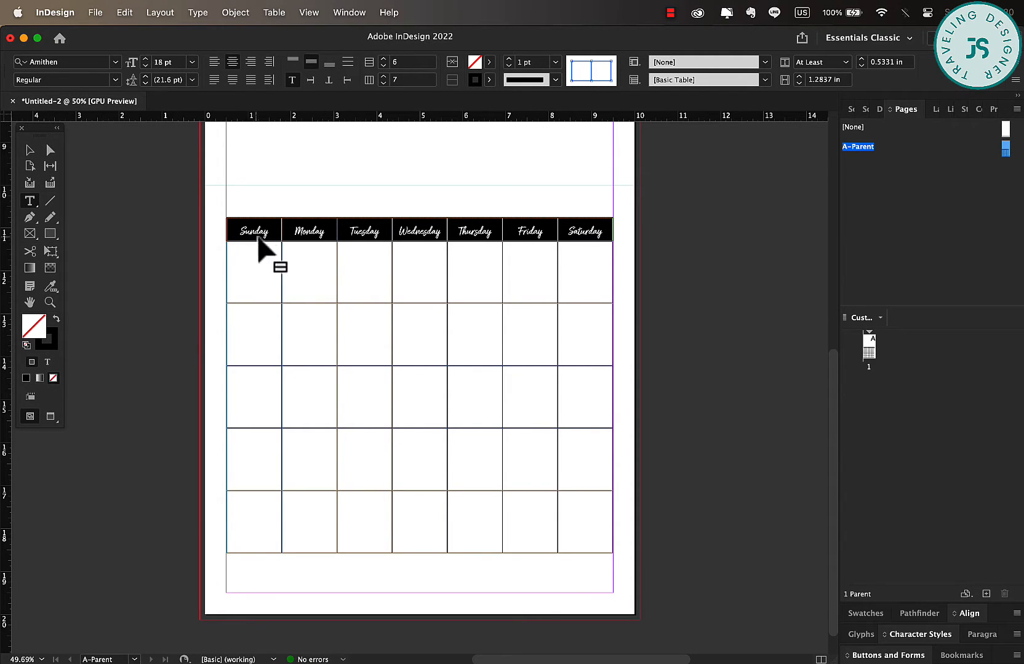
left_click(295, 266)
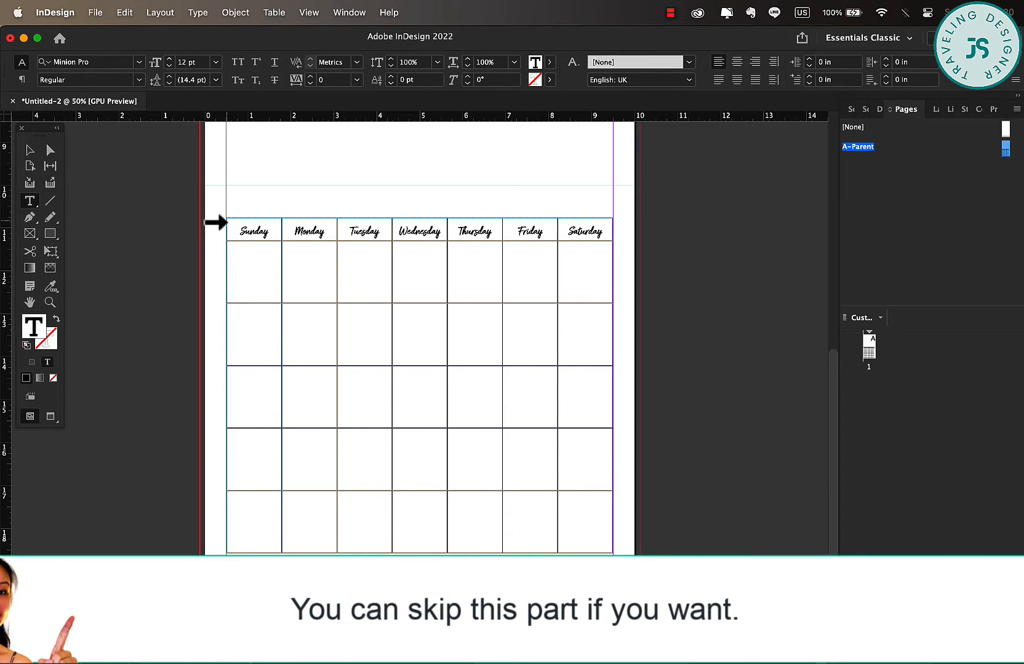
Add a new table style to the whole calendar table and name it Calendar Style
left_click(221, 215)
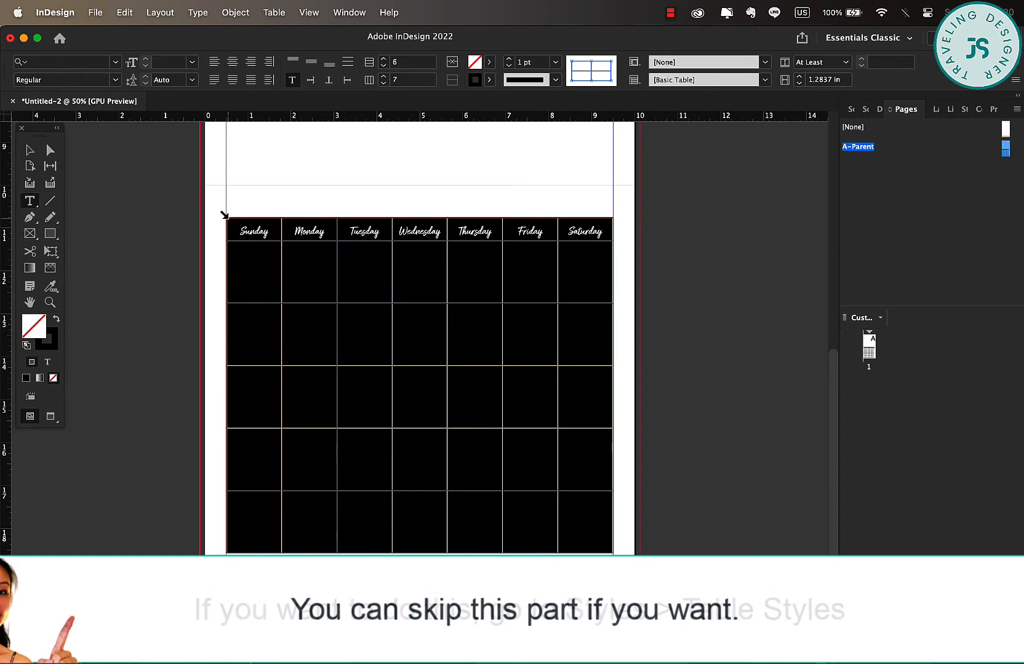
left_click(351, 13)
mouse_move(381, 357)
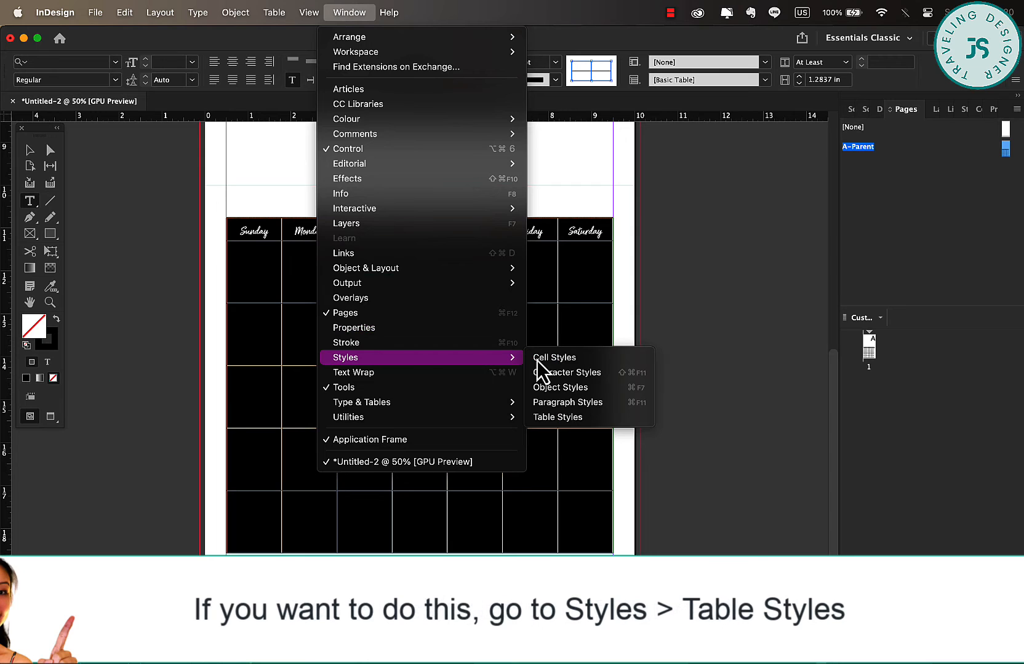
left_click(577, 418)
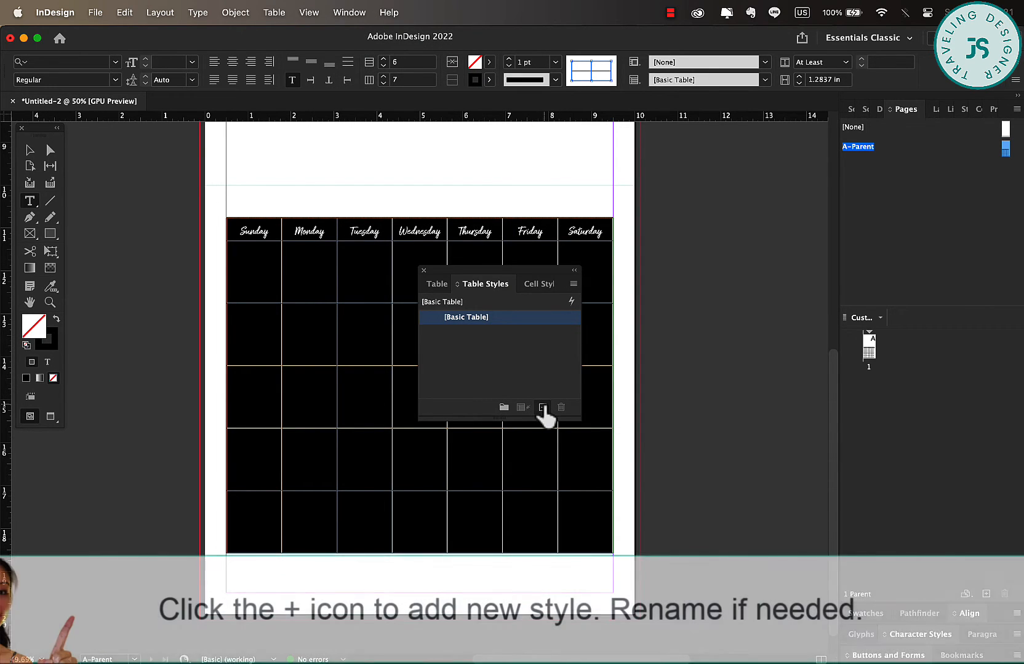
left_click(541, 406)
left_click(501, 337)
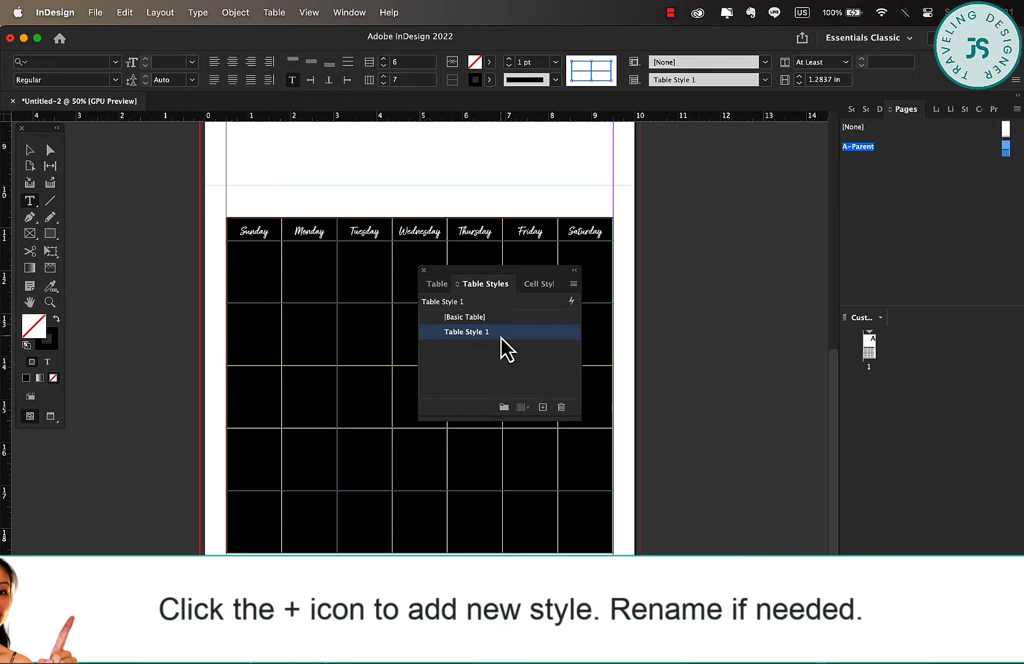
left_click(518, 339)
double_click(541, 336)
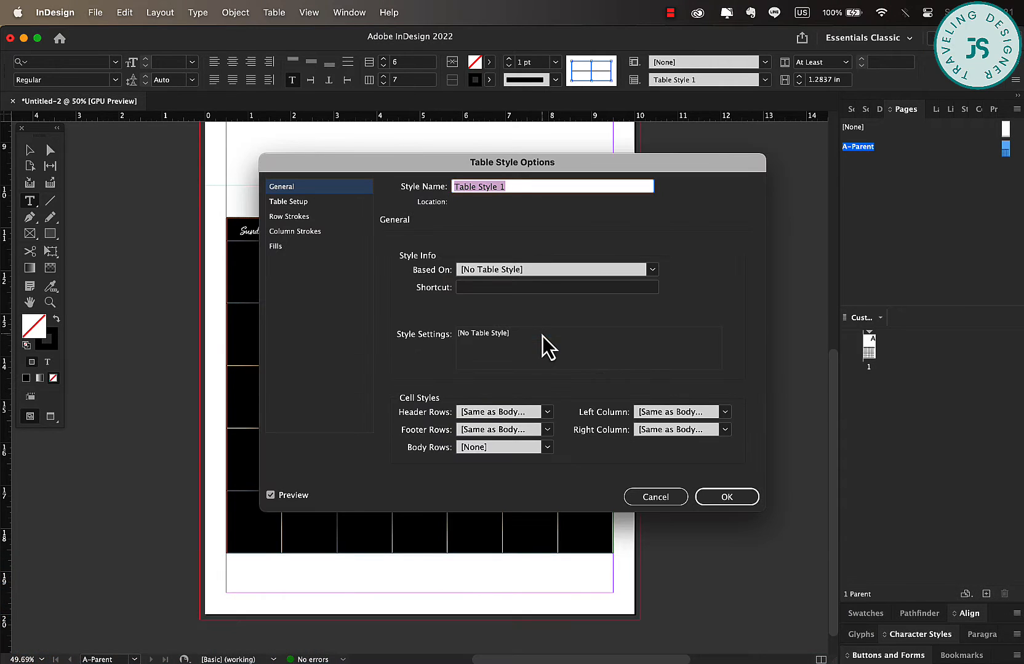
type("C")
Set the table border weight in Calendar Style to 2 pt
left_click(290, 203)
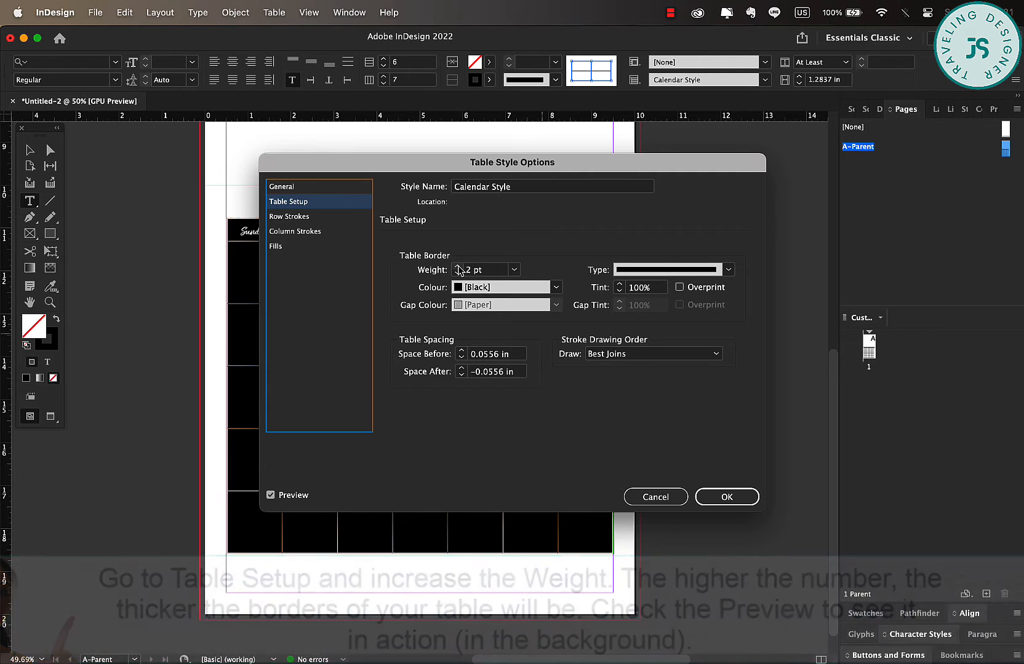
left_click(729, 498)
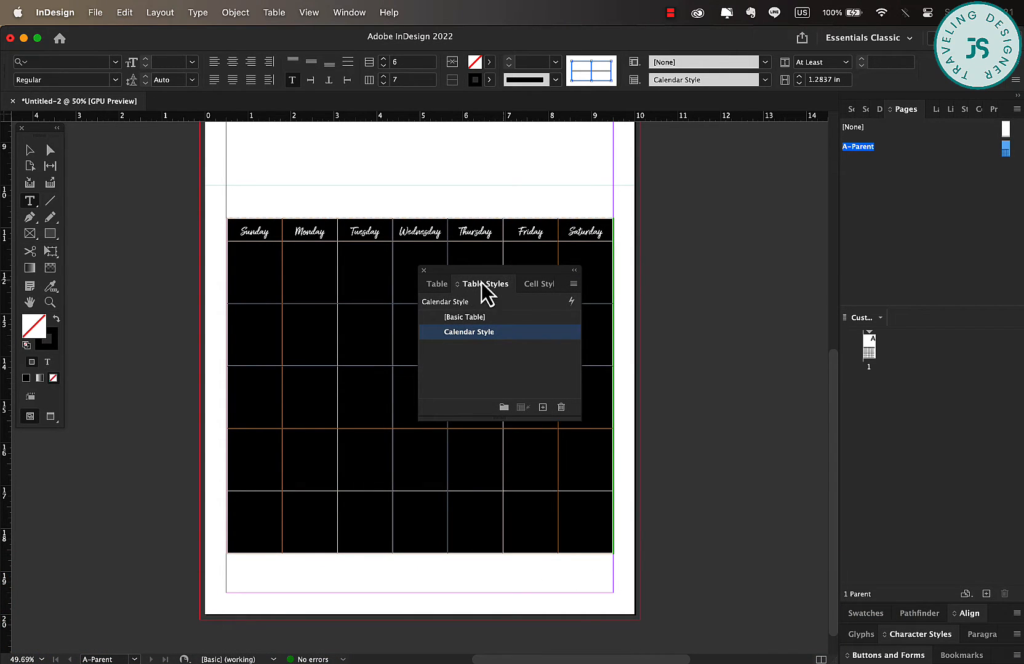
Move the floating styles panel clear of the table and turn on Overprint Preview
left_click_drag(484, 283, 697, 367)
left_click(446, 339)
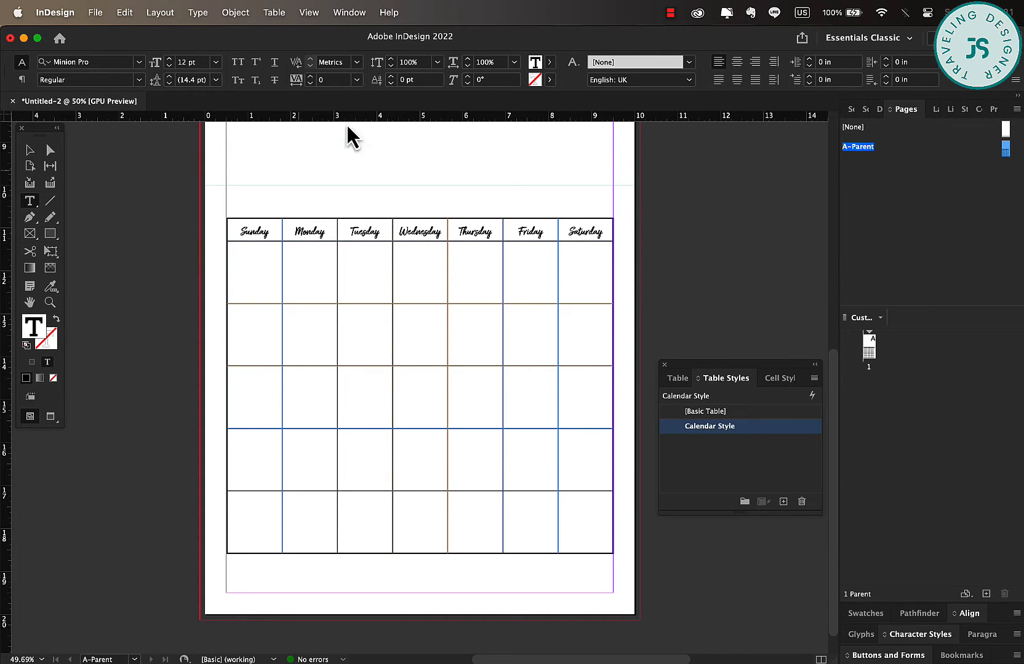
left_click(310, 13)
left_click(332, 52)
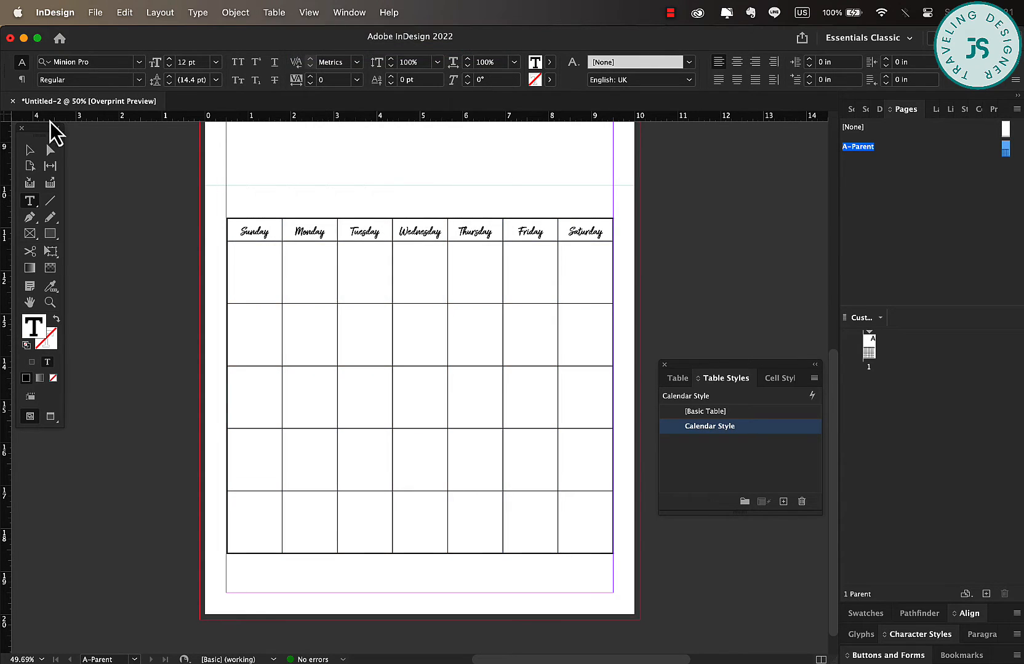
Add a new cell style to the weekday name row and name it Date Style
left_click(30, 150)
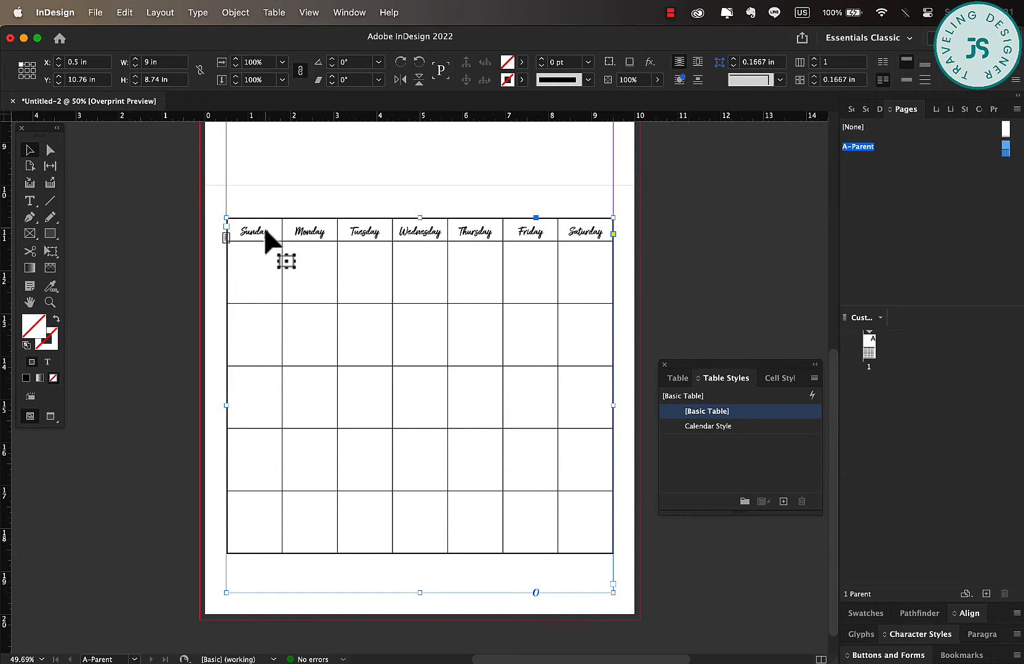
double_click(264, 232)
left_click_drag(263, 226, 586, 233)
left_click(774, 379)
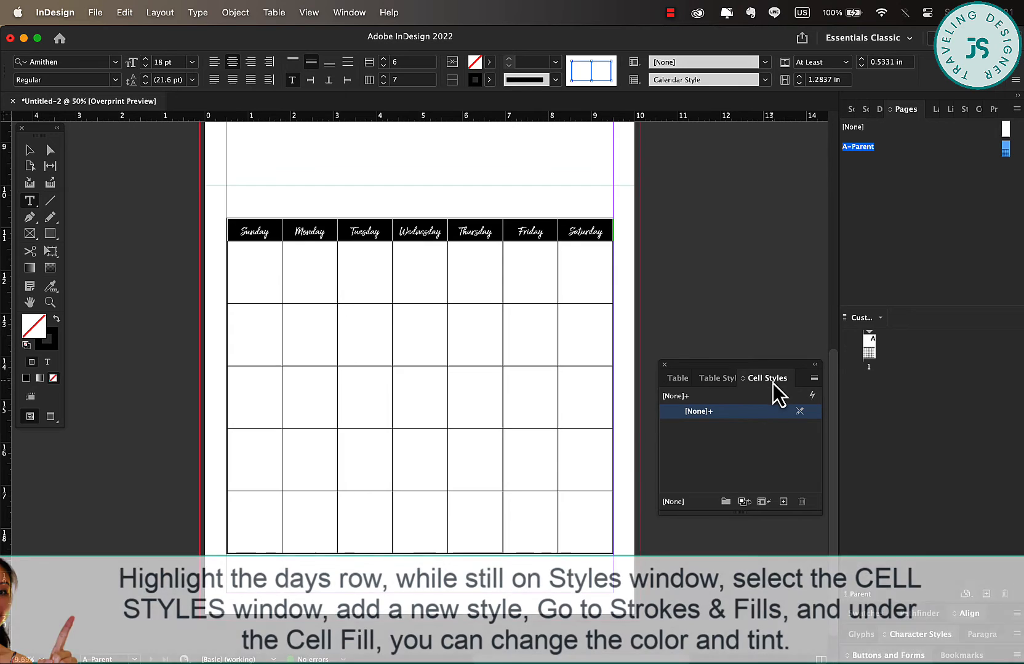
double_click(722, 426)
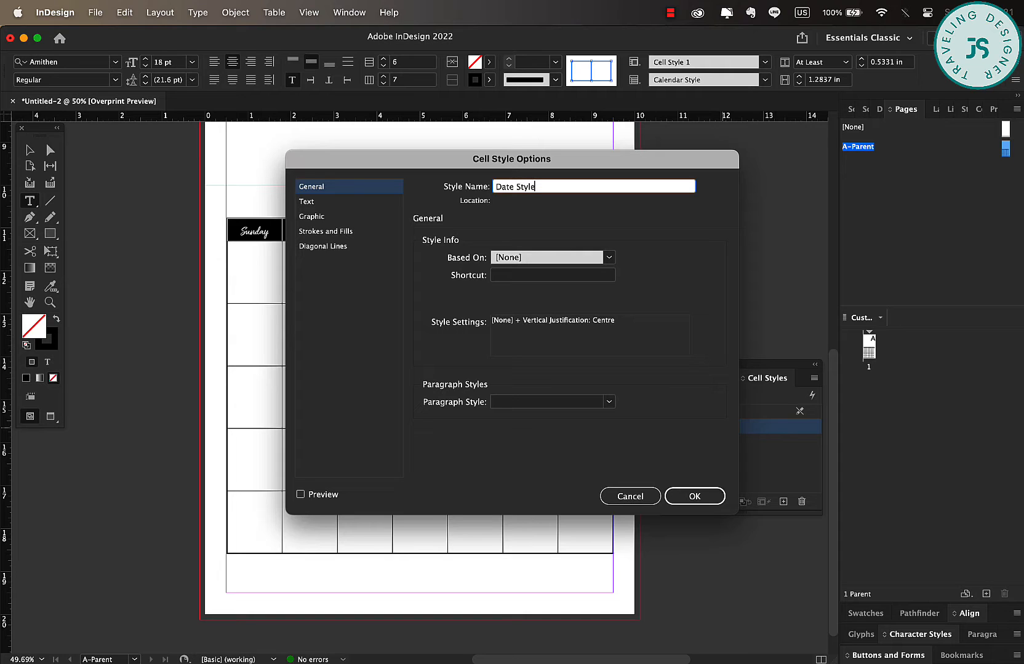
Set the cell fill of Date Style to [Black] with a 20% tint and deselect the weekday row
left_click(356, 203)
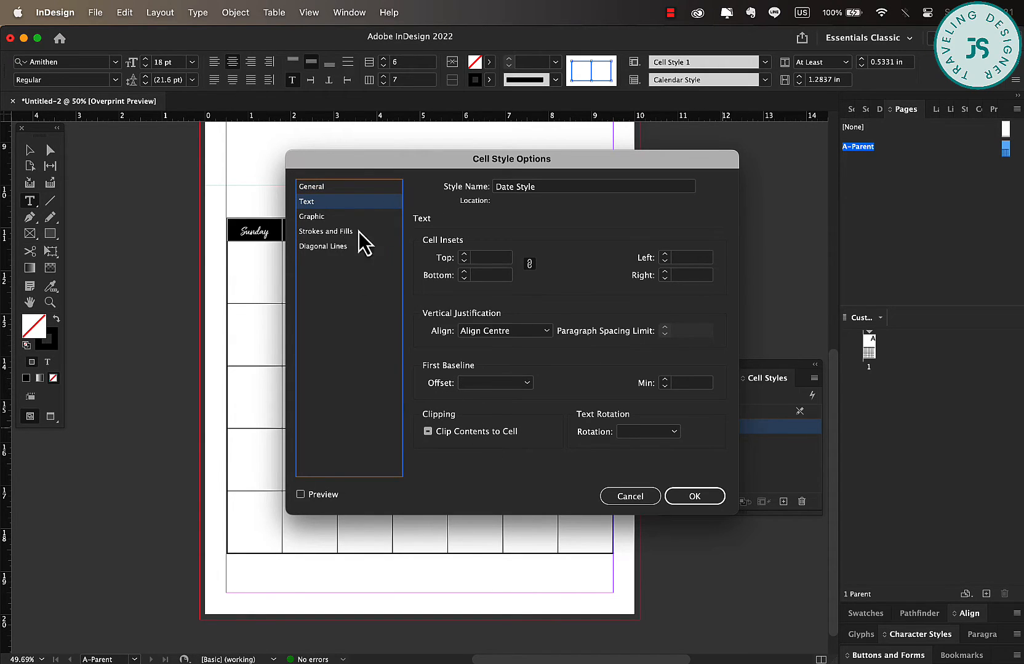
left_click(357, 232)
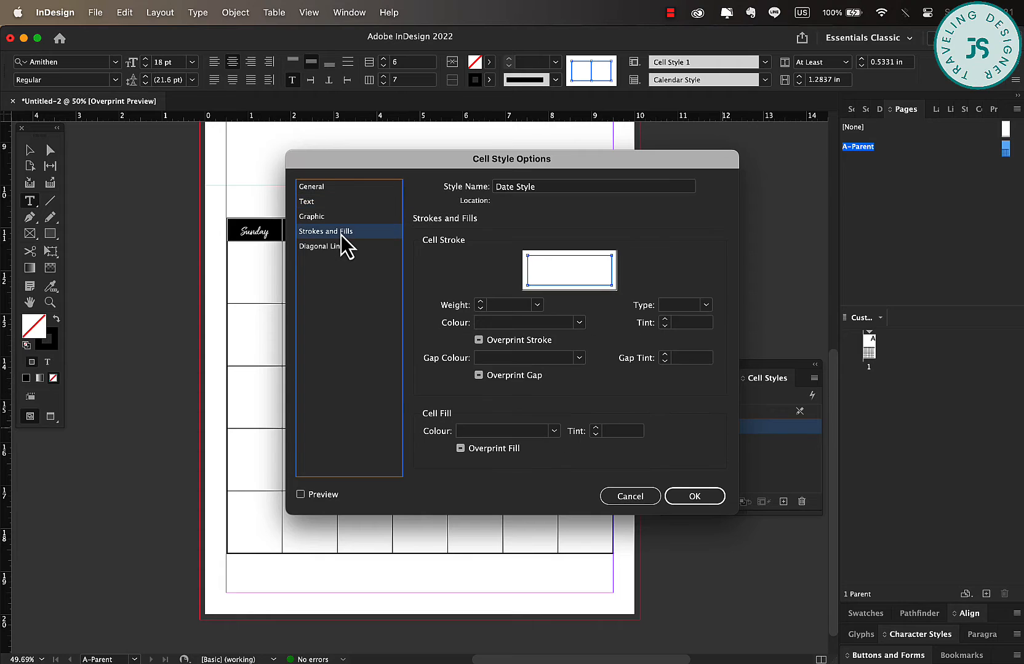
left_click(554, 431)
left_click(492, 488)
left_click(612, 430)
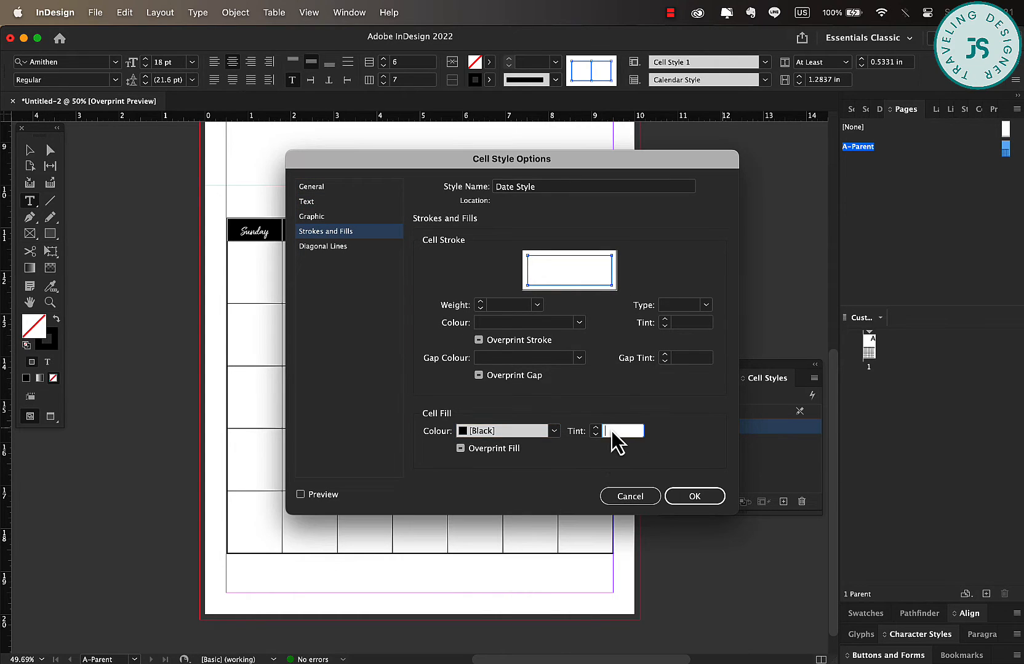
type("20")
key("Return")
left_click(483, 295)
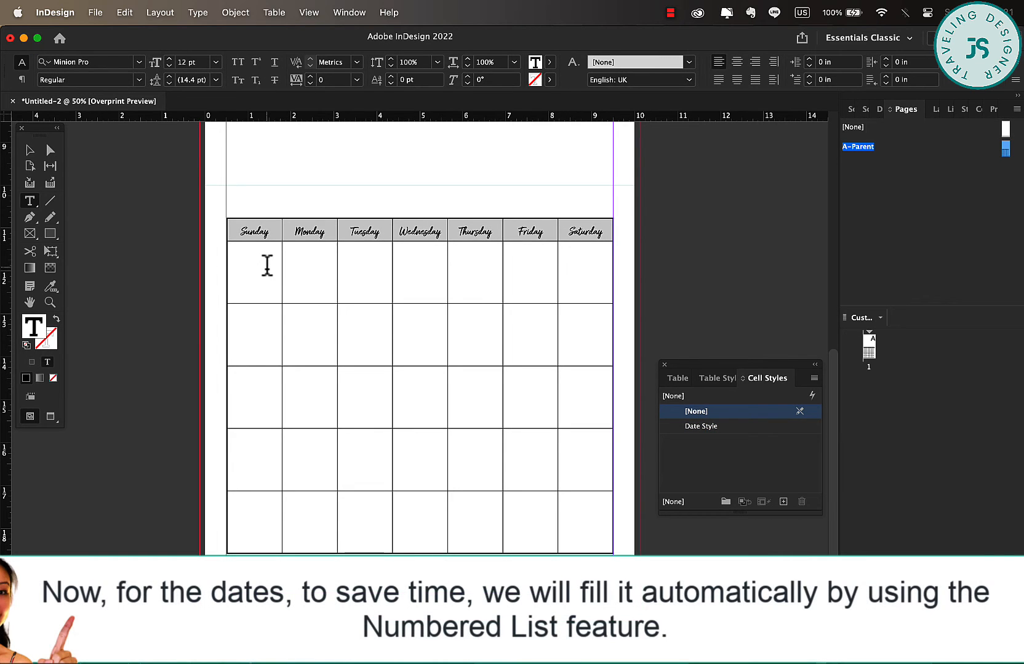
Apply automatic list numbering to the first date cell under Sunday
left_click(274, 14)
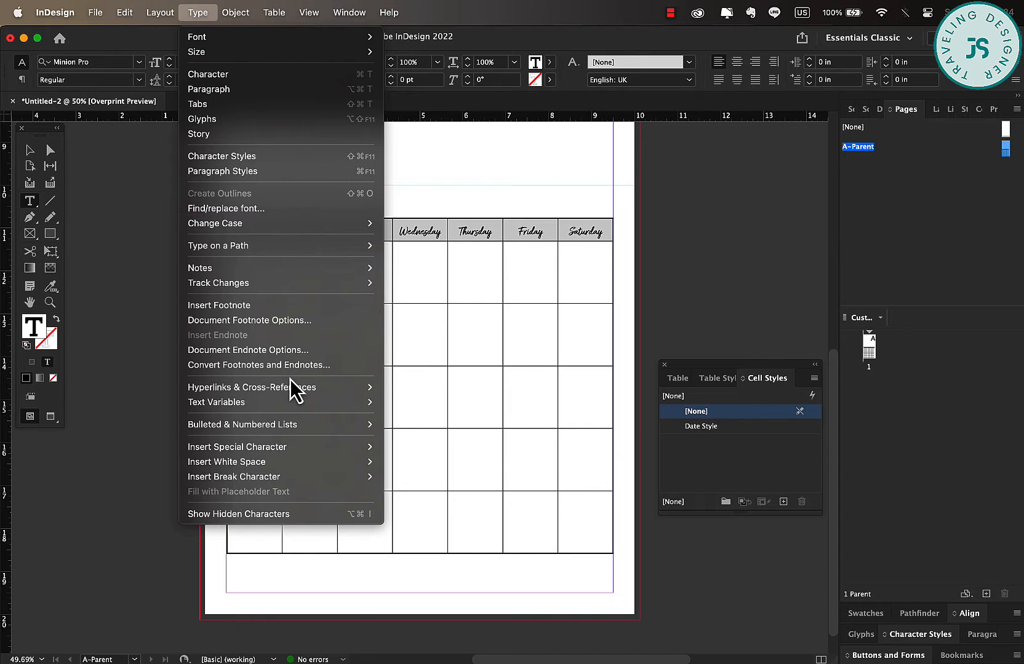
mouse_move(301, 424)
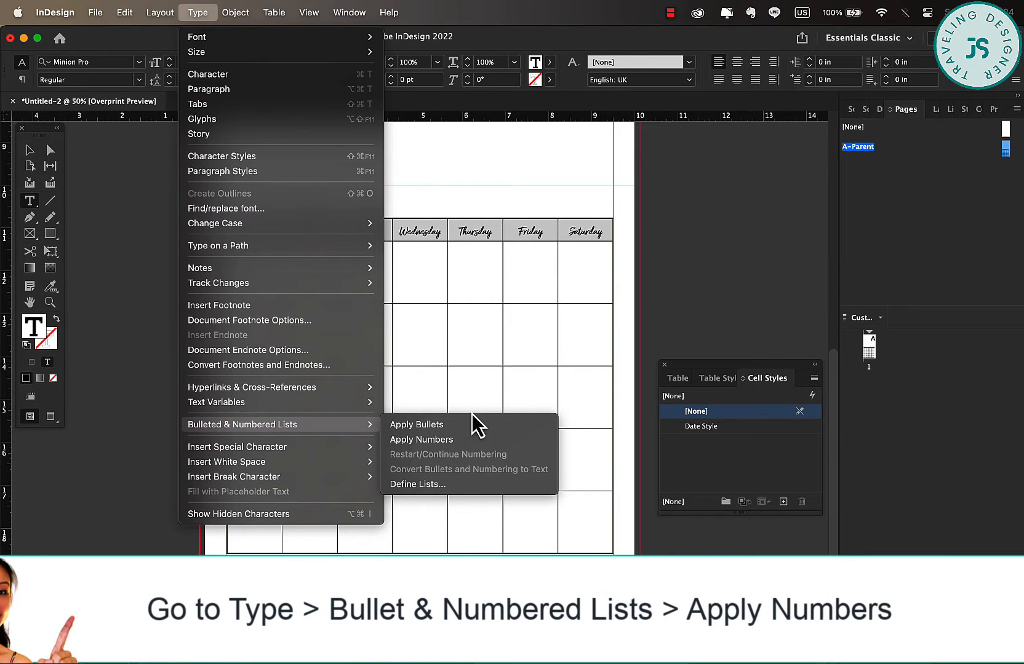
left_click(446, 439)
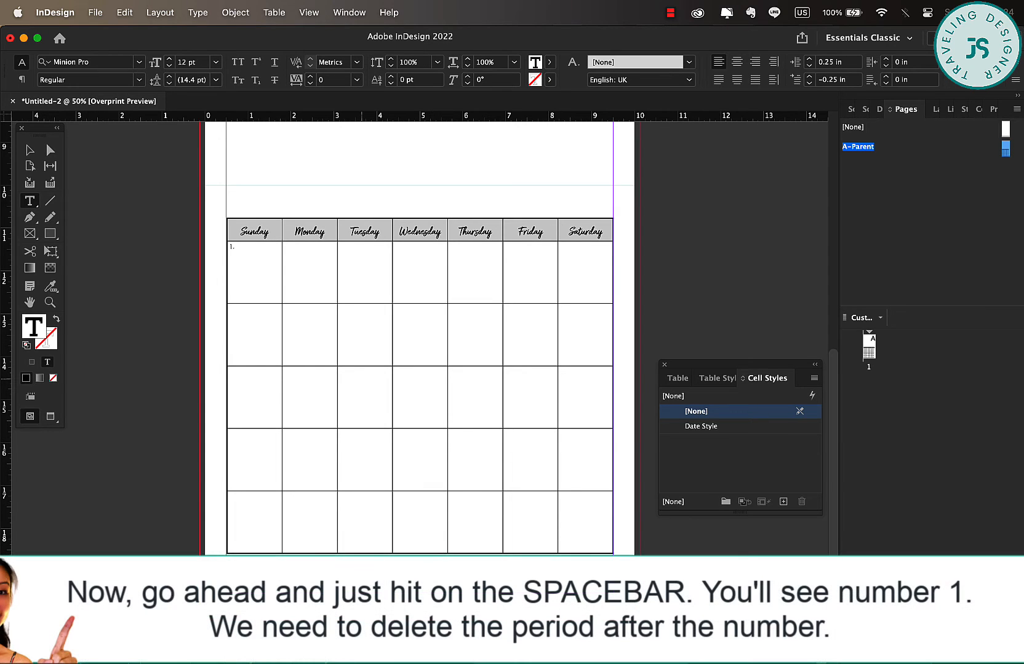
scroll(264, 286, "up", 3)
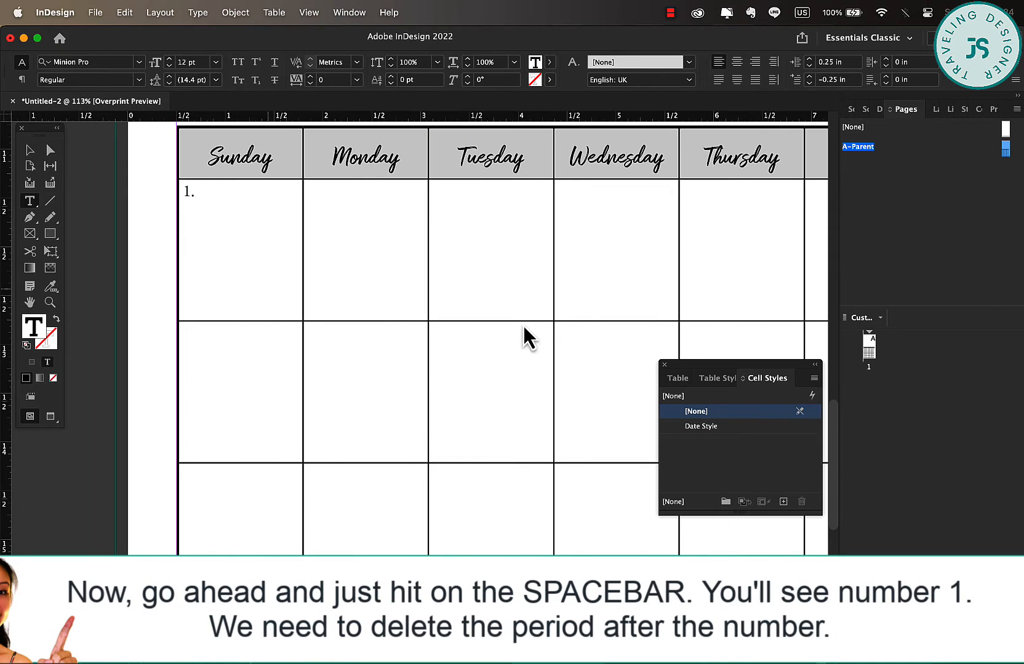
Move the floating styles panel aside, show the text properties and open the Bullets and Numbering options for the first date cell
left_click_drag(763, 382, 921, 458)
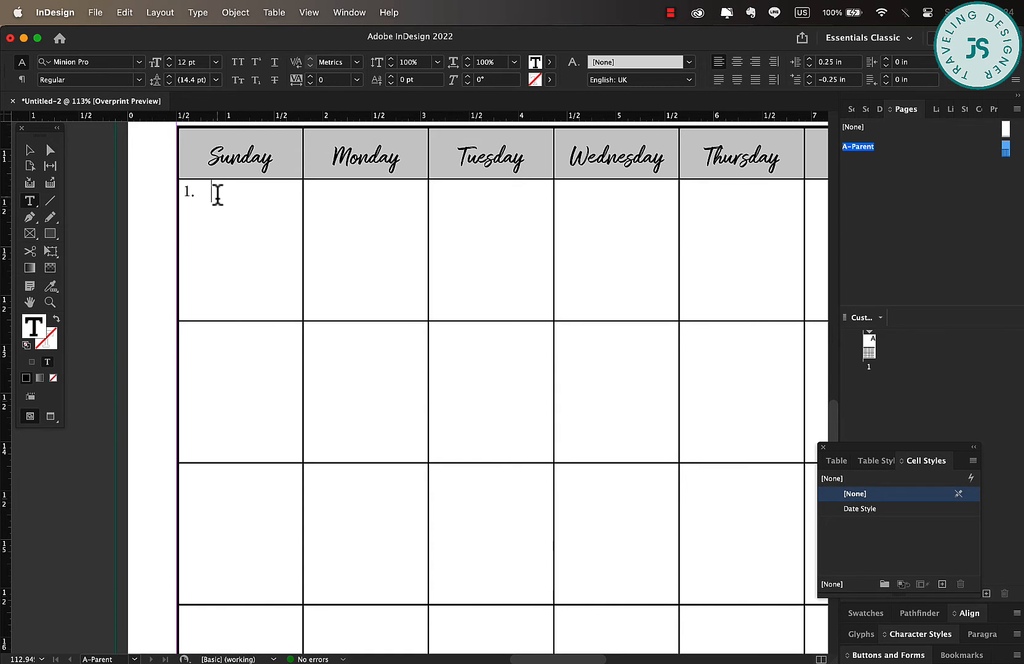
left_click(346, 13)
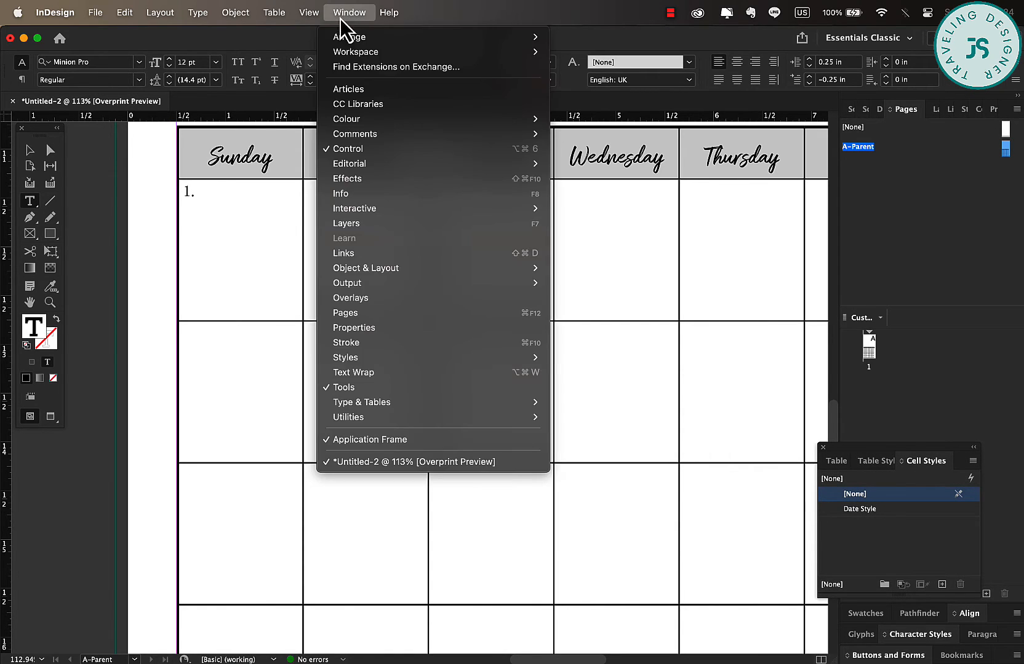
left_click(396, 328)
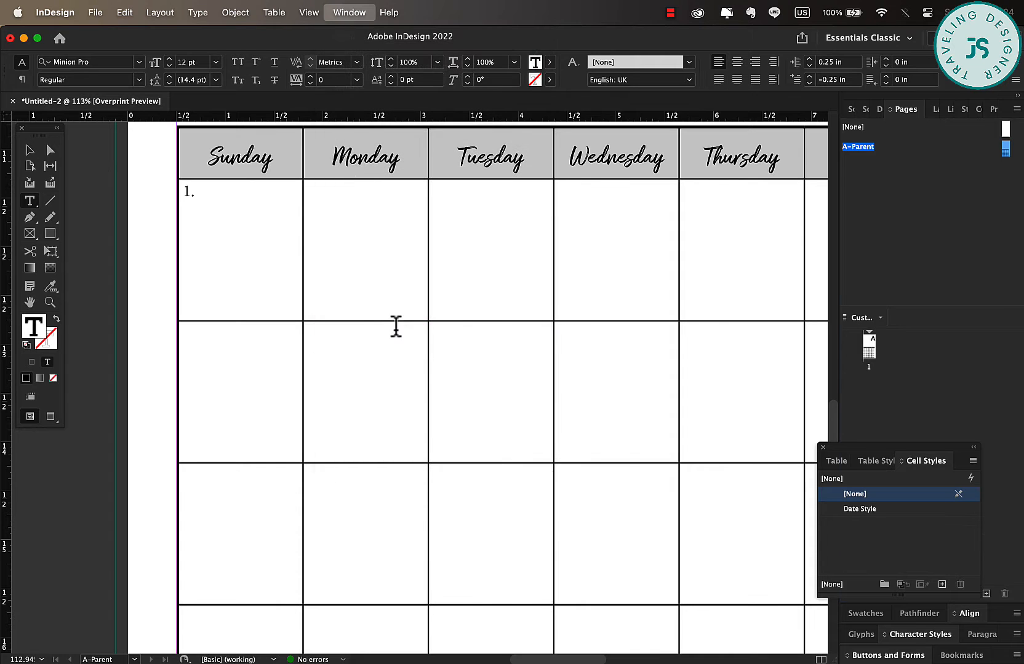
left_click_drag(860, 455, 292, 499)
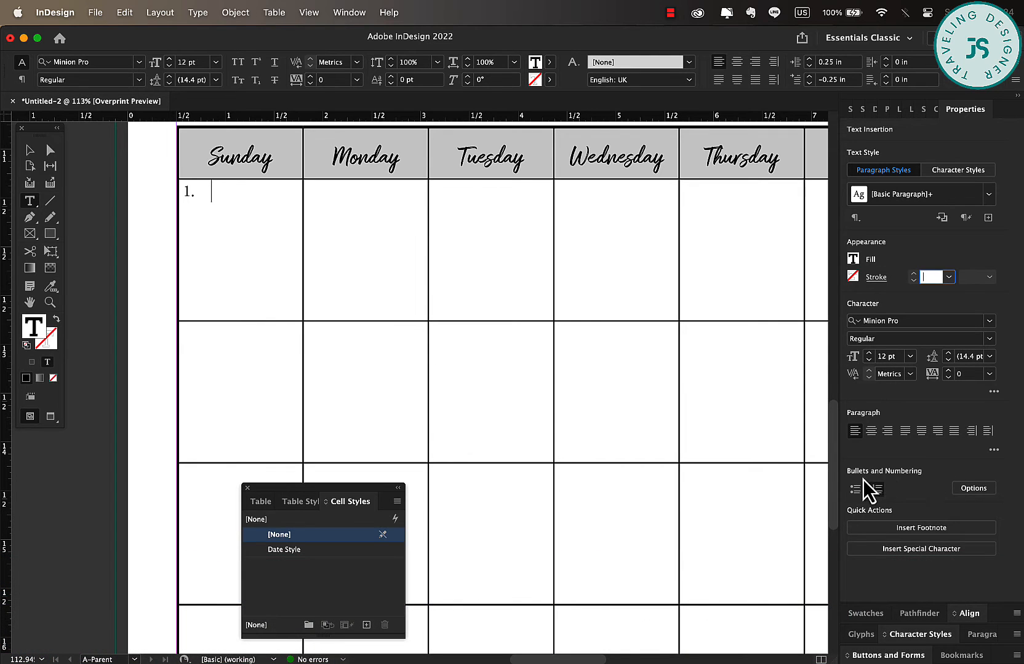
left_click(974, 489)
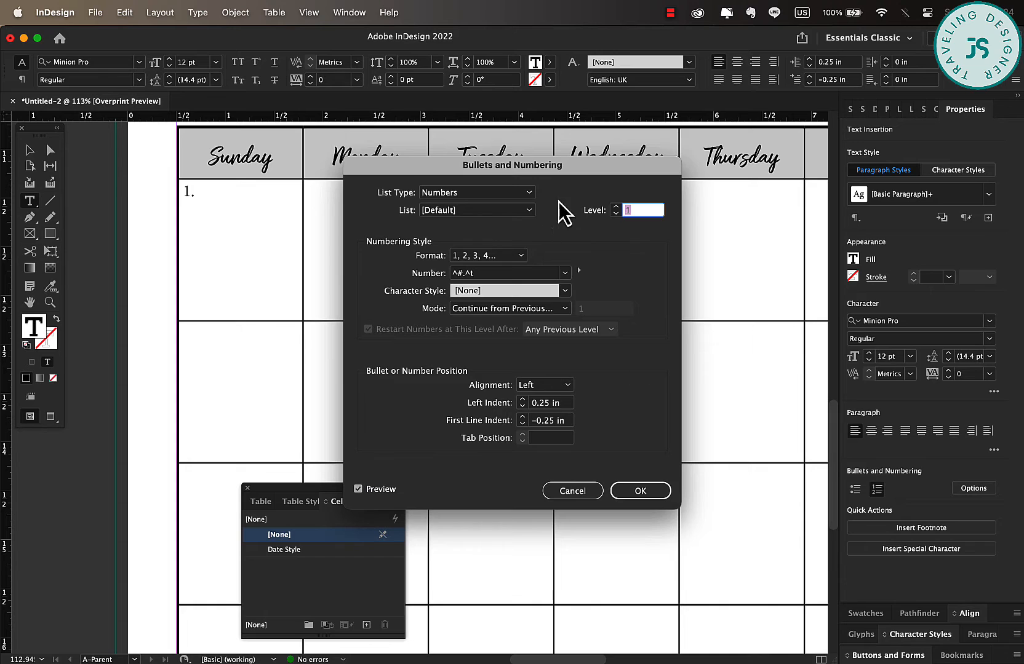
Remove the period and tab from the list's number format, leaving ^#, and apply the numbering options
left_click_drag(573, 173, 594, 224)
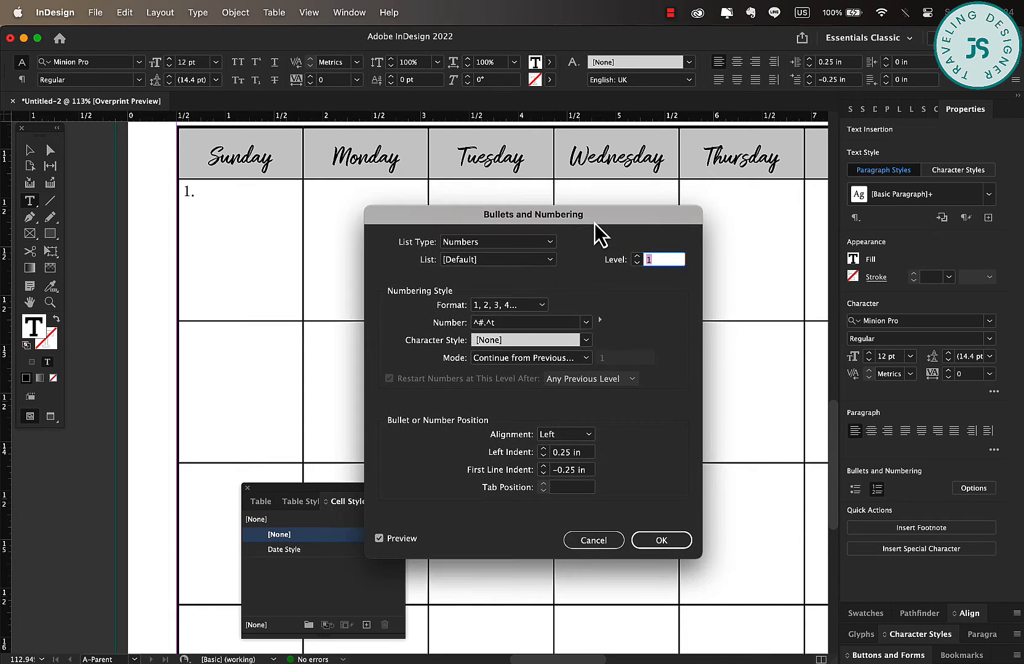
left_click(513, 323)
key("BackSpace")
key("BackSpace")
key("BackSpace")
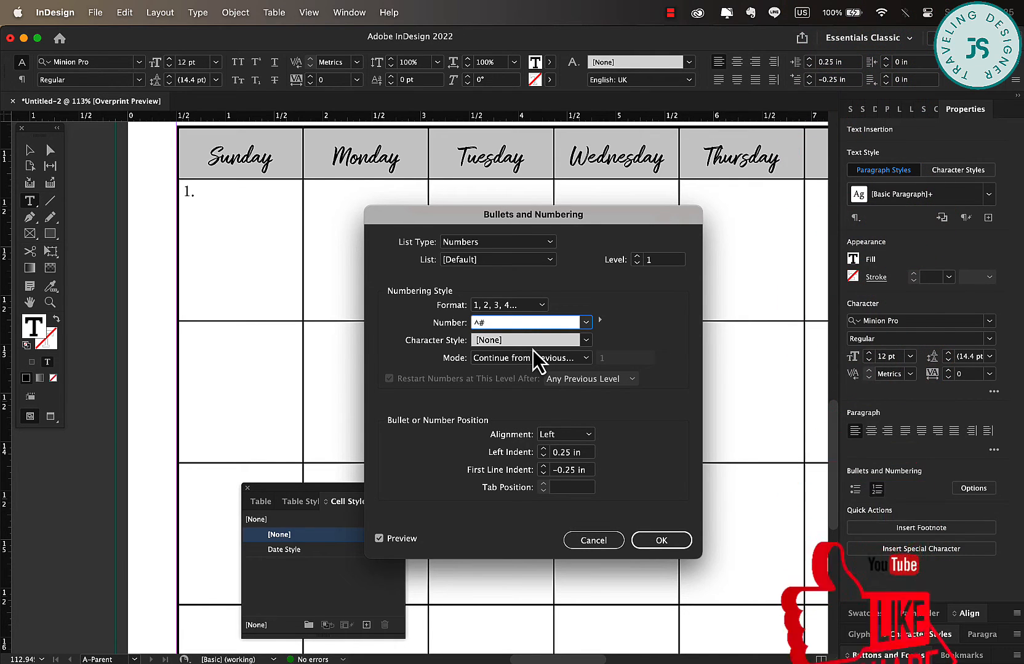
key("super+equal")
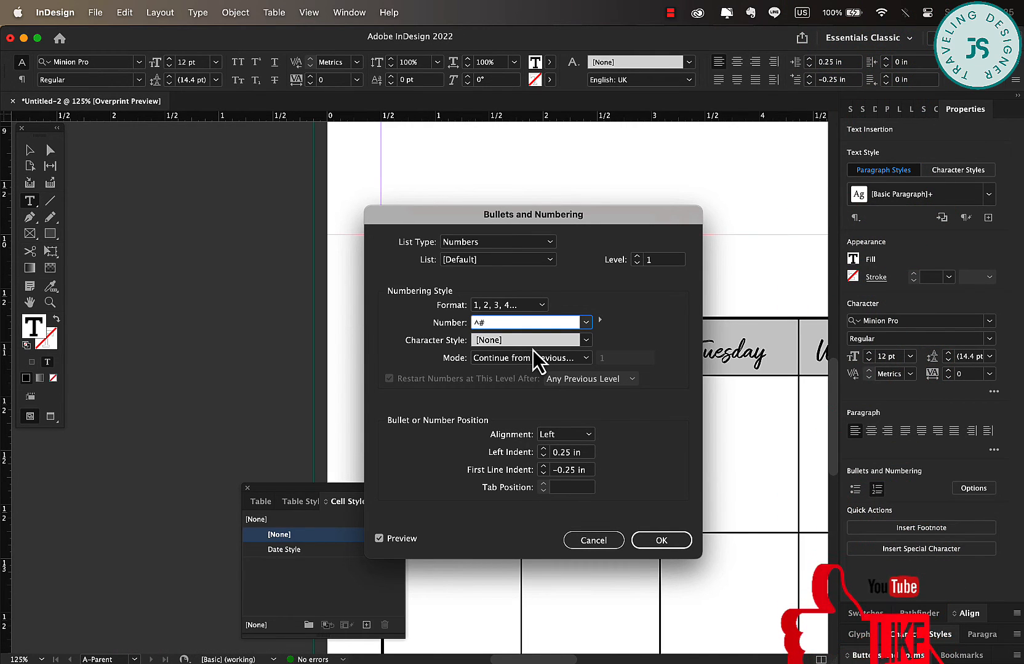
key("super+minus")
left_click(658, 540)
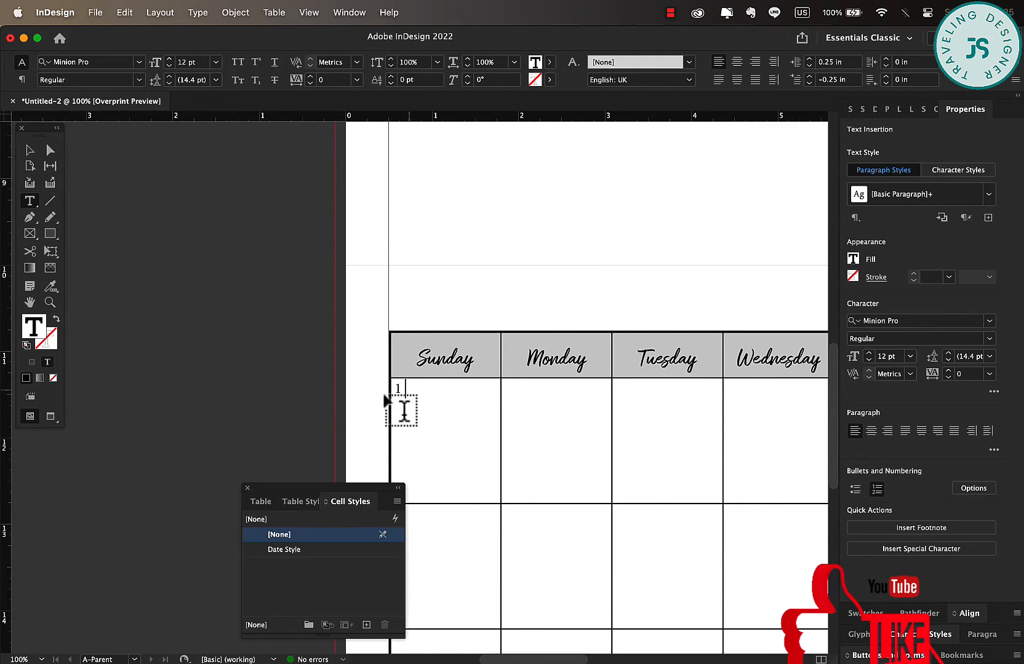
Move the floating styles panel off the calendar table to clear the page view
scroll(514, 237, "right", 5)
scroll(513, 237, "down", 3)
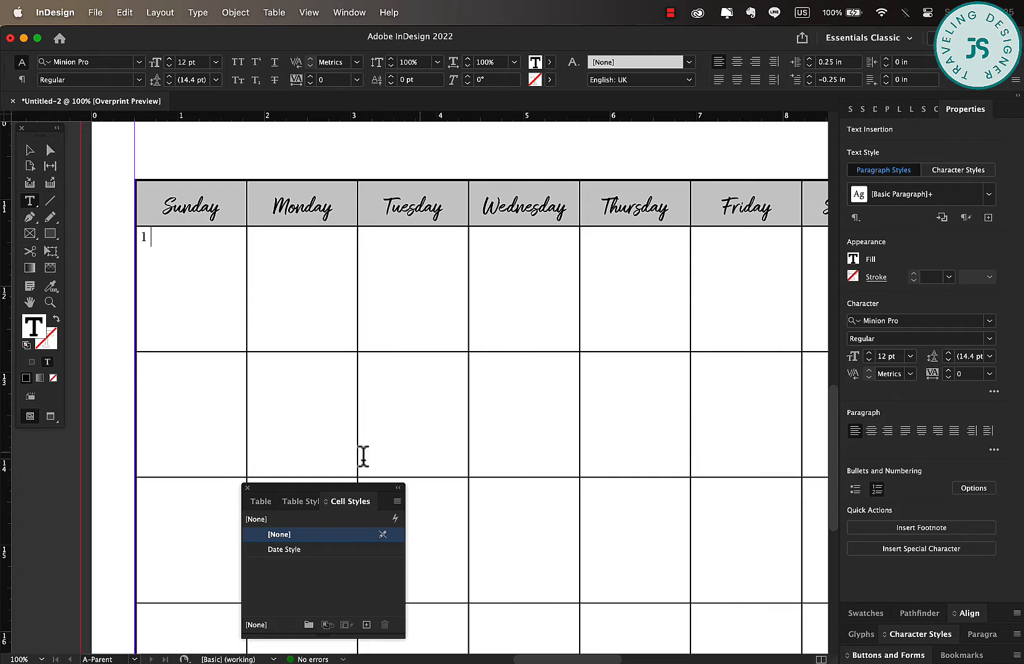
left_click_drag(249, 497, 890, 492)
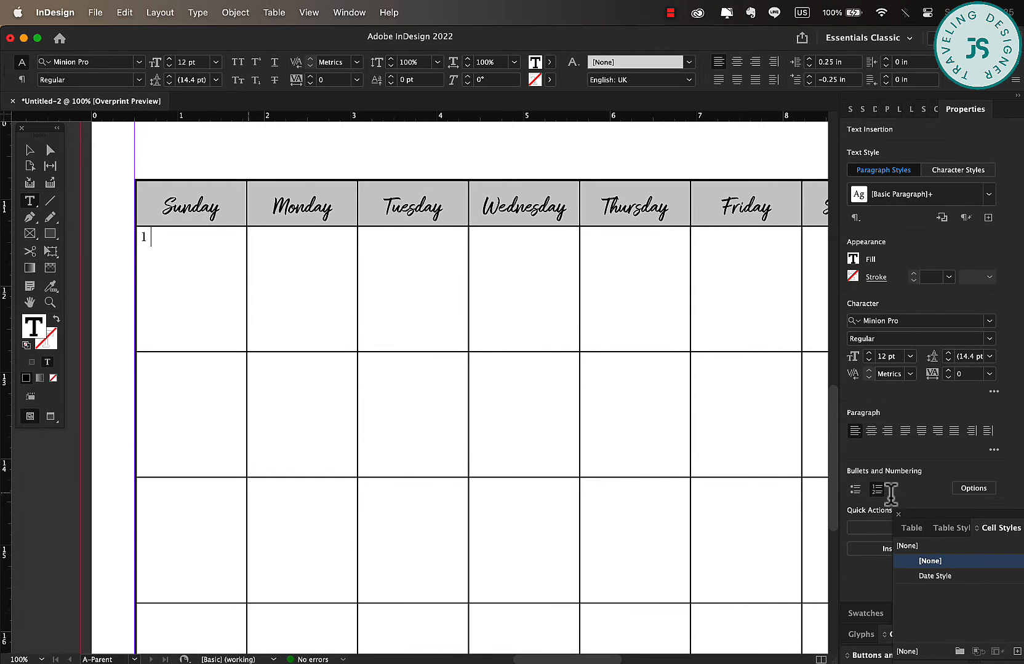
scroll(517, 276, "down", 3)
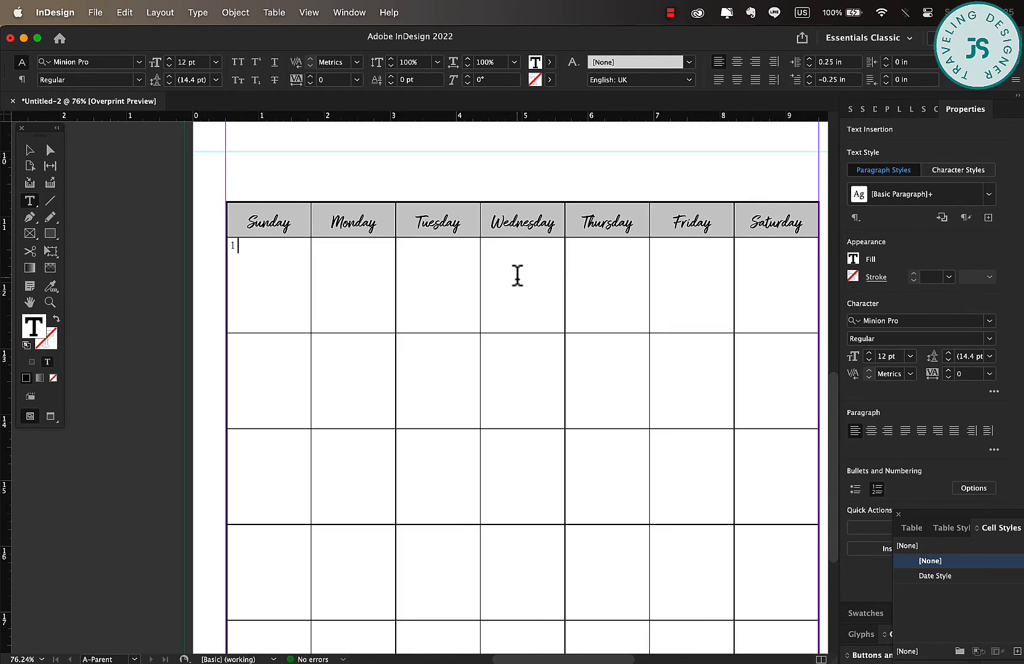
Copy the numbered first date cell and paste it into all the date cells of the calendar
scroll(518, 276, "right", 3)
scroll(518, 276, "up", 2)
scroll(517, 276, "down", 1)
scroll(517, 277, "down", 5)
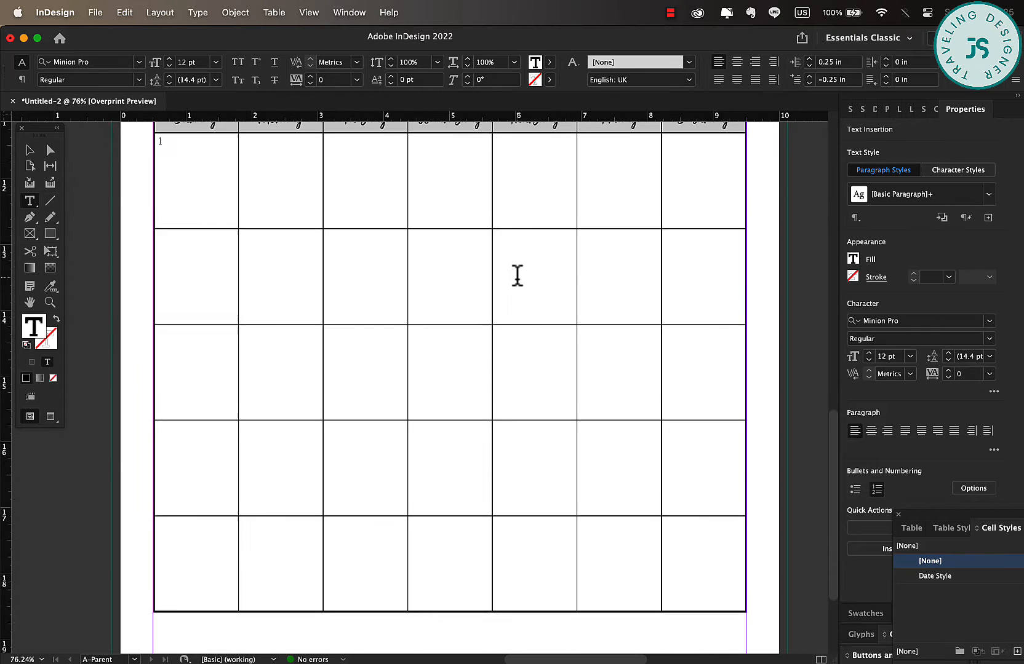
left_click_drag(187, 141, 215, 224)
left_click(117, 13)
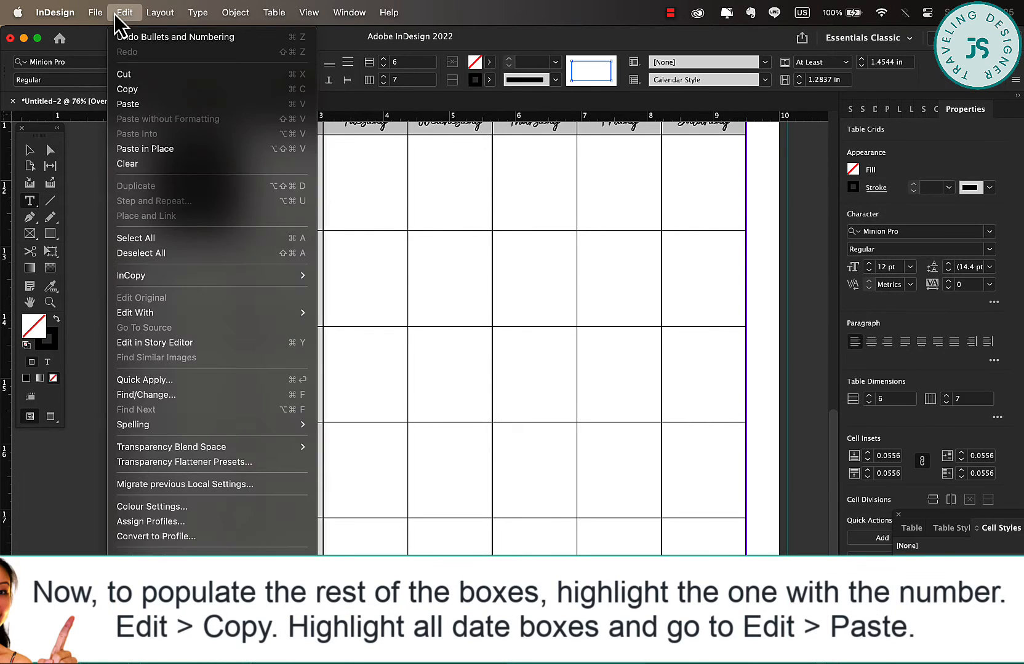
left_click(131, 89)
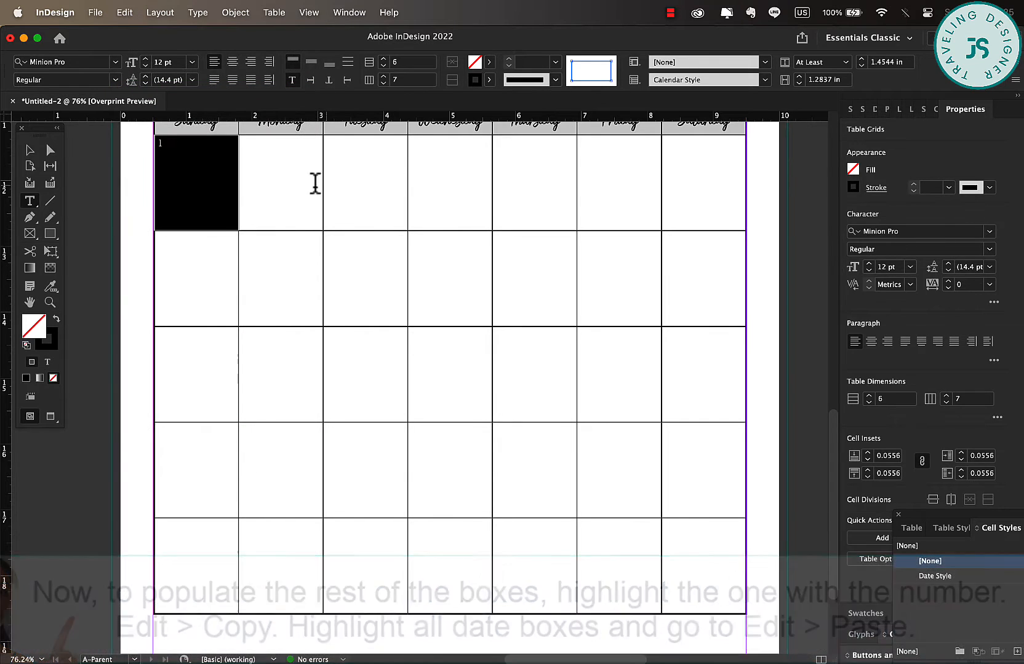
left_click_drag(207, 195, 703, 589)
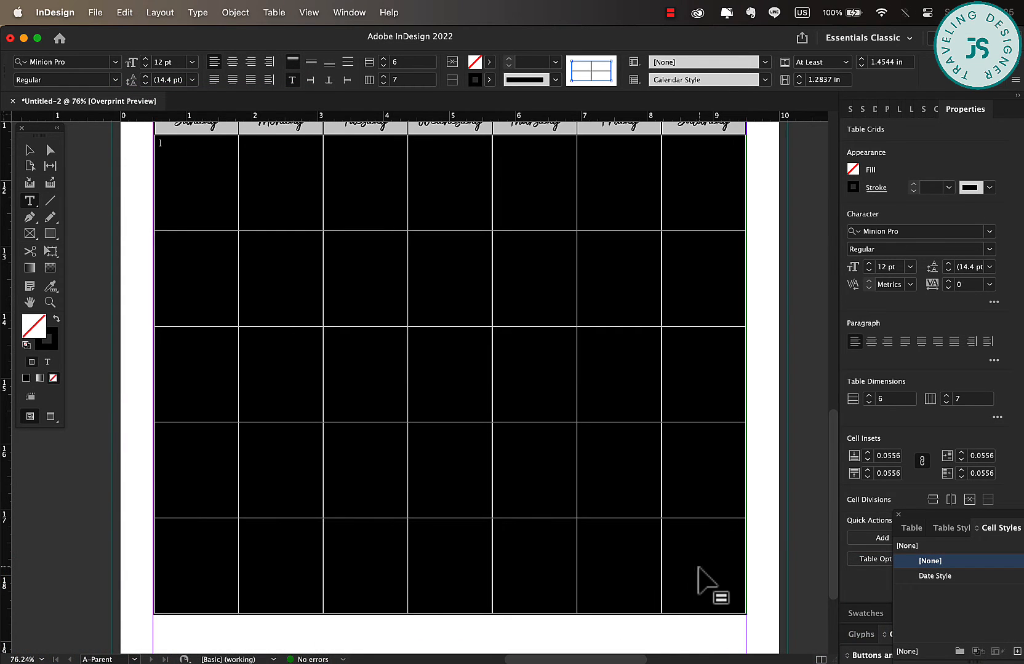
left_click(124, 13)
left_click(129, 104)
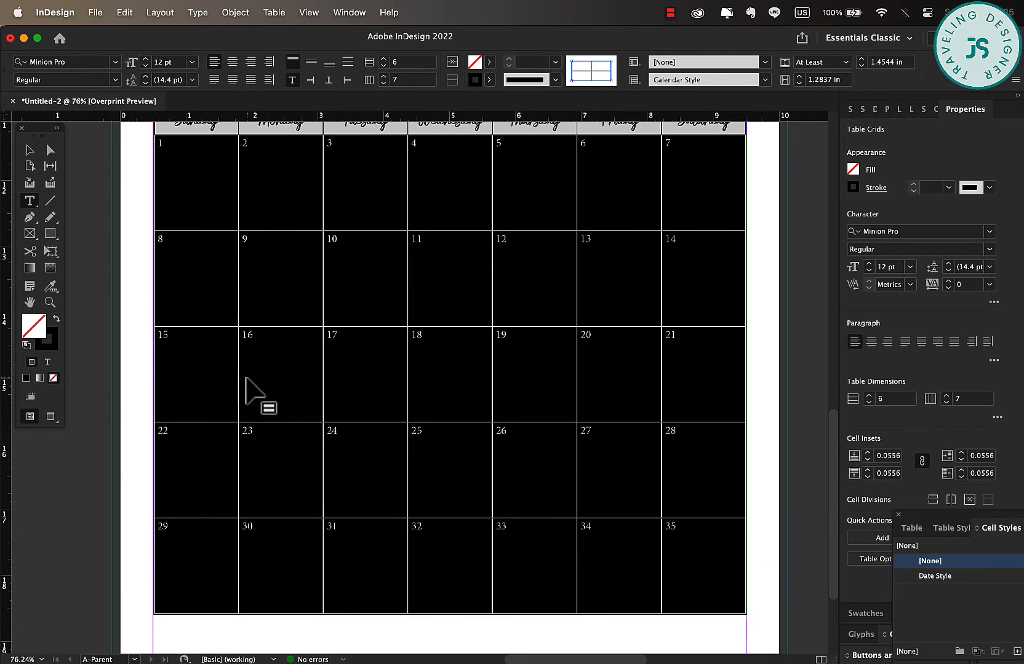
Set the font of all the date numbers to Metropolis Medium
left_click(115, 62)
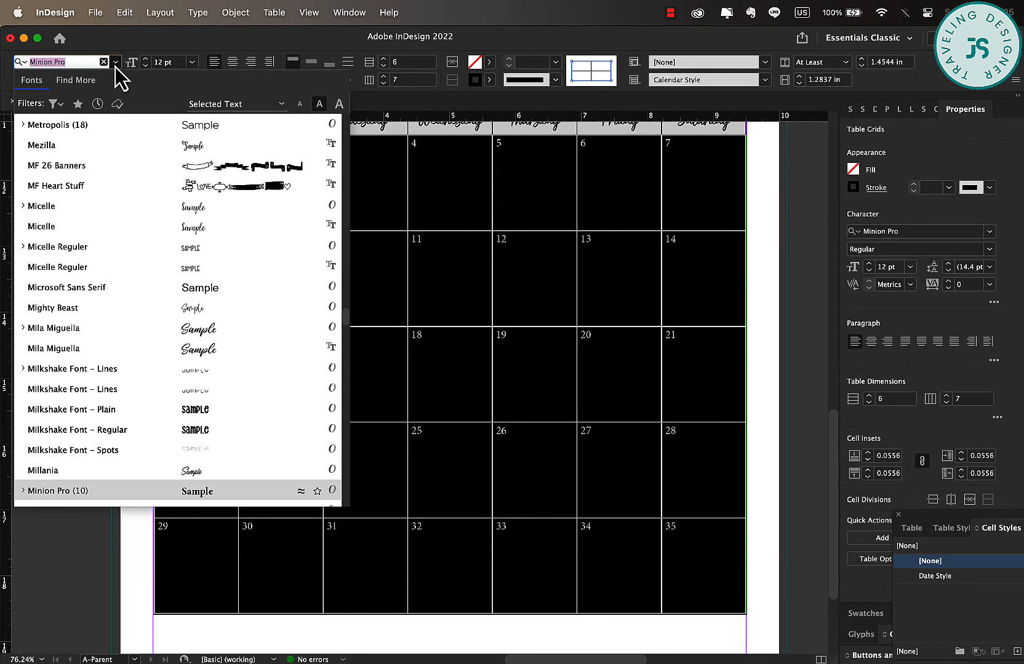
left_click(23, 124)
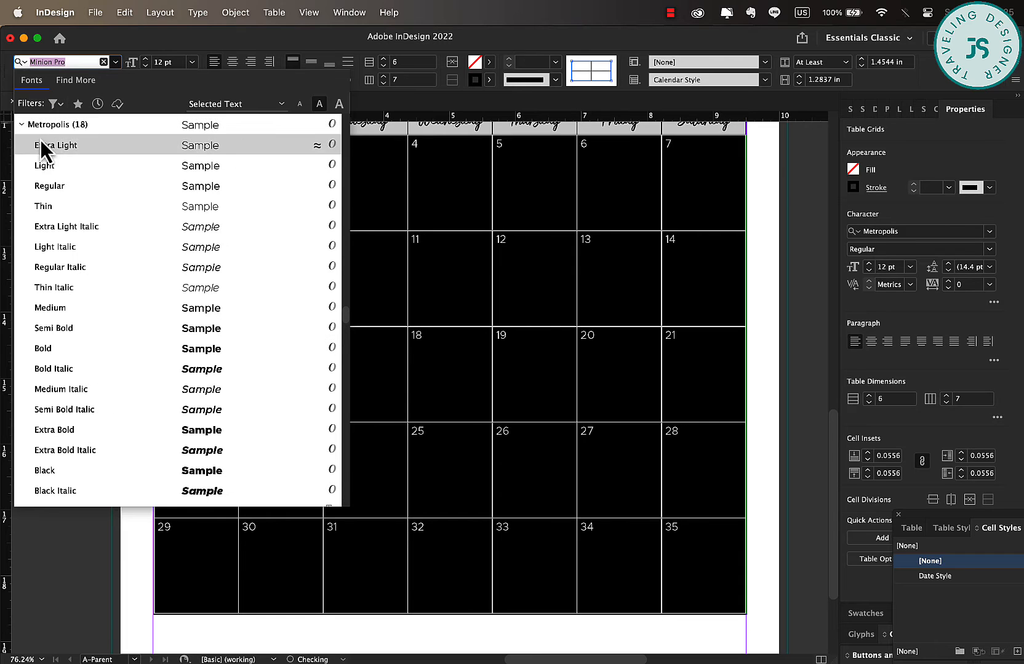
left_click(71, 310)
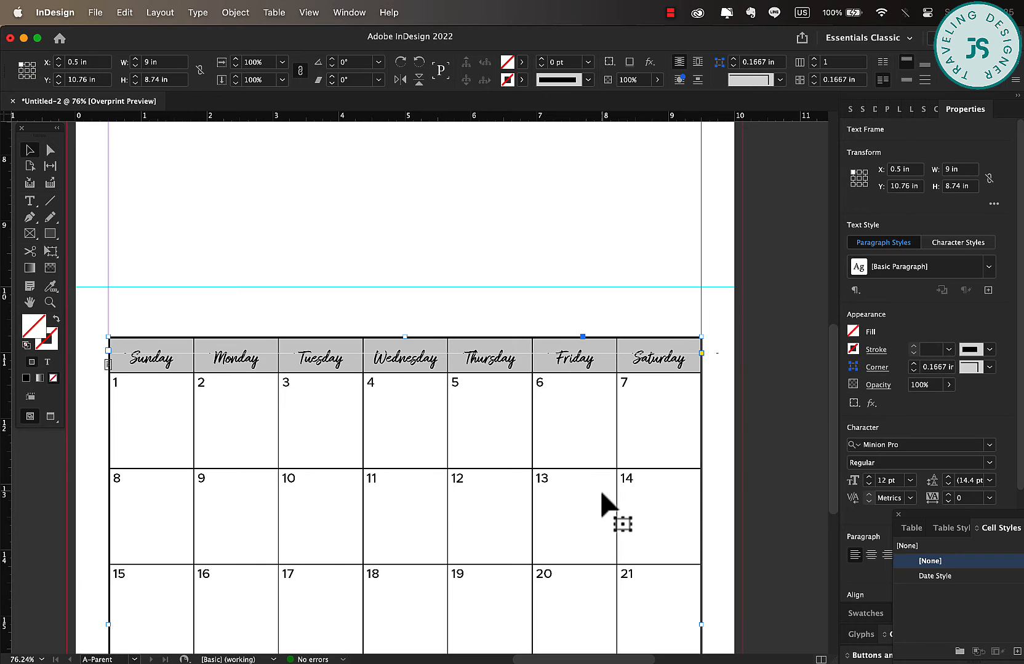
Draw a text frame about 8.58 by 0.66 in above the weekday row and enter the centred title January
scroll(602, 493, "down", 10)
scroll(602, 494, "right", 3)
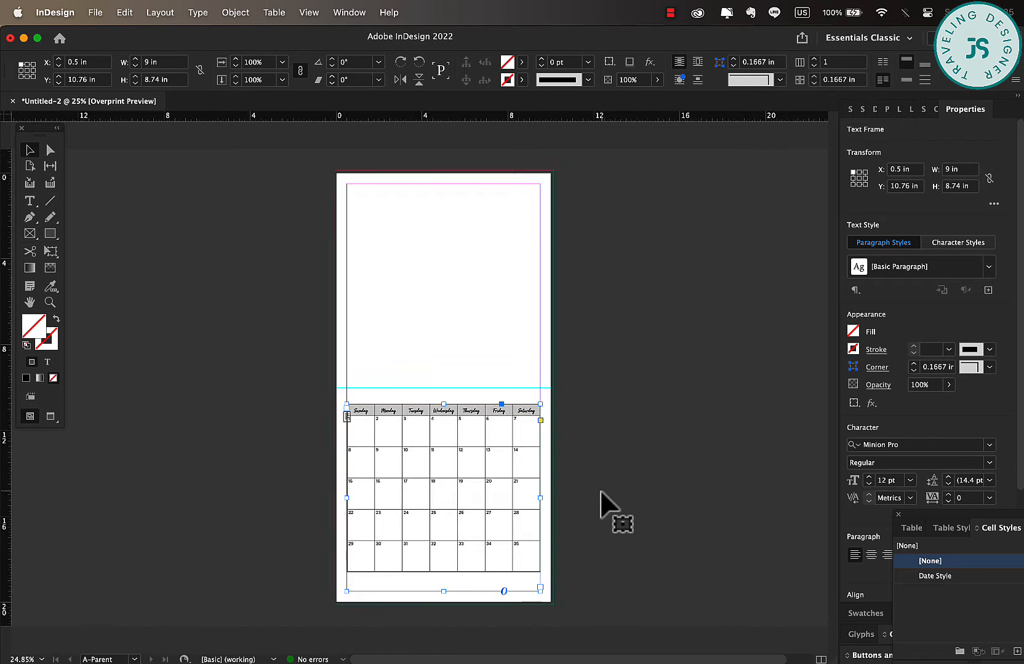
scroll(601, 494, "up", 3)
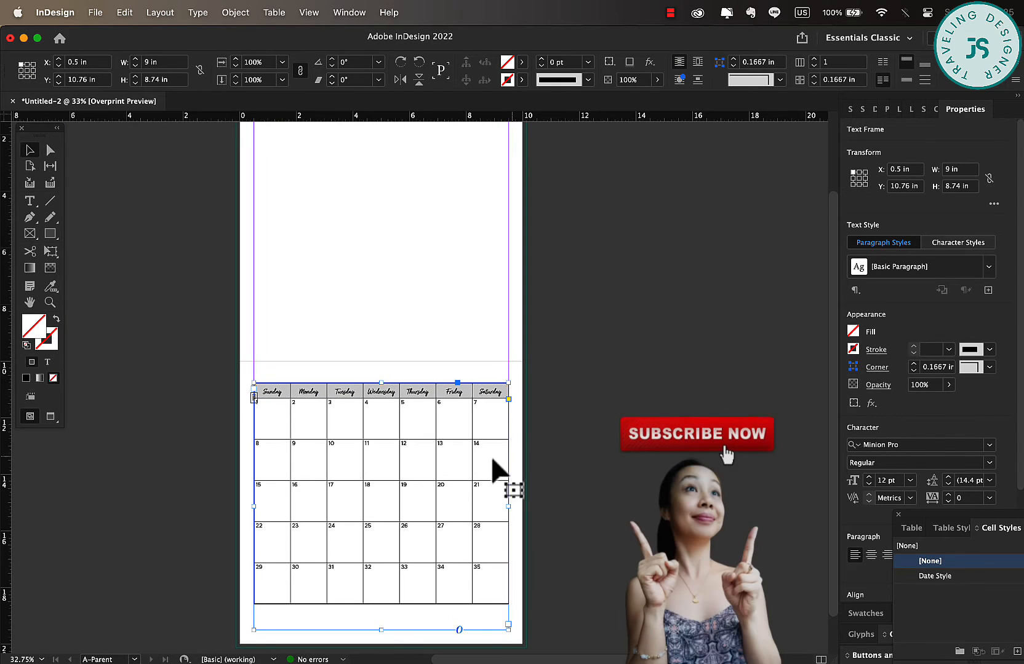
scroll(449, 460, "up", 3)
scroll(447, 458, "down", 5)
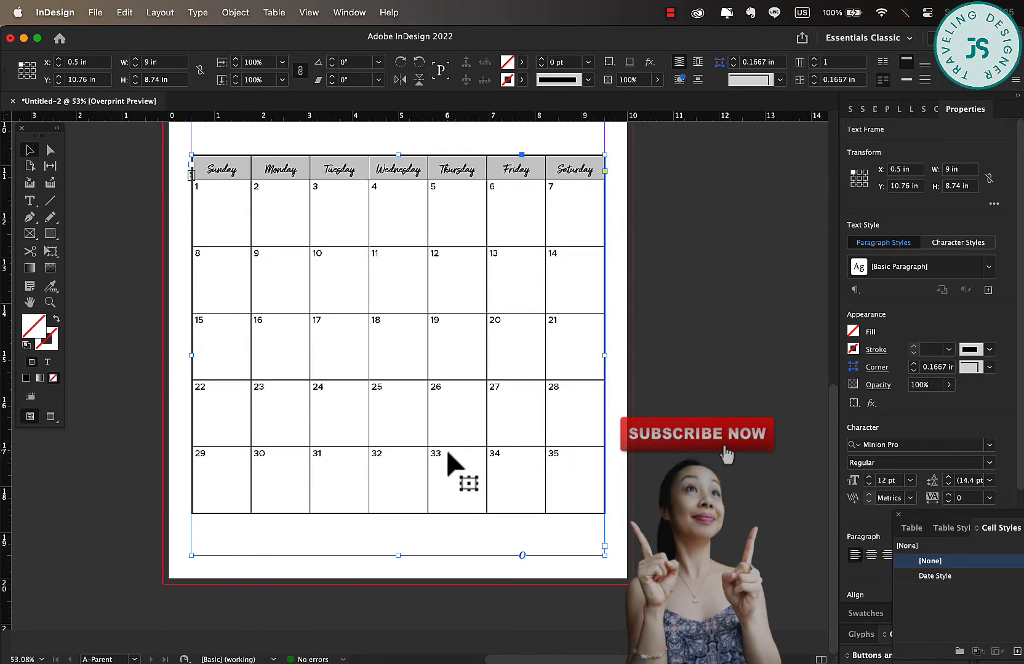
left_click(29, 203)
scroll(411, 156, "up", 2)
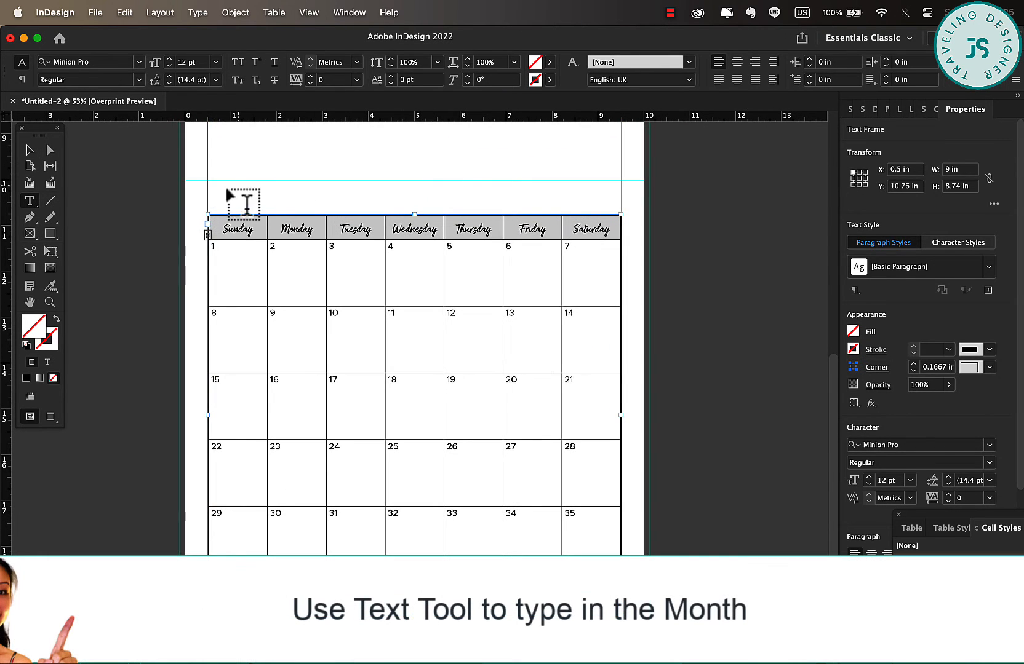
left_click_drag(216, 181, 609, 209)
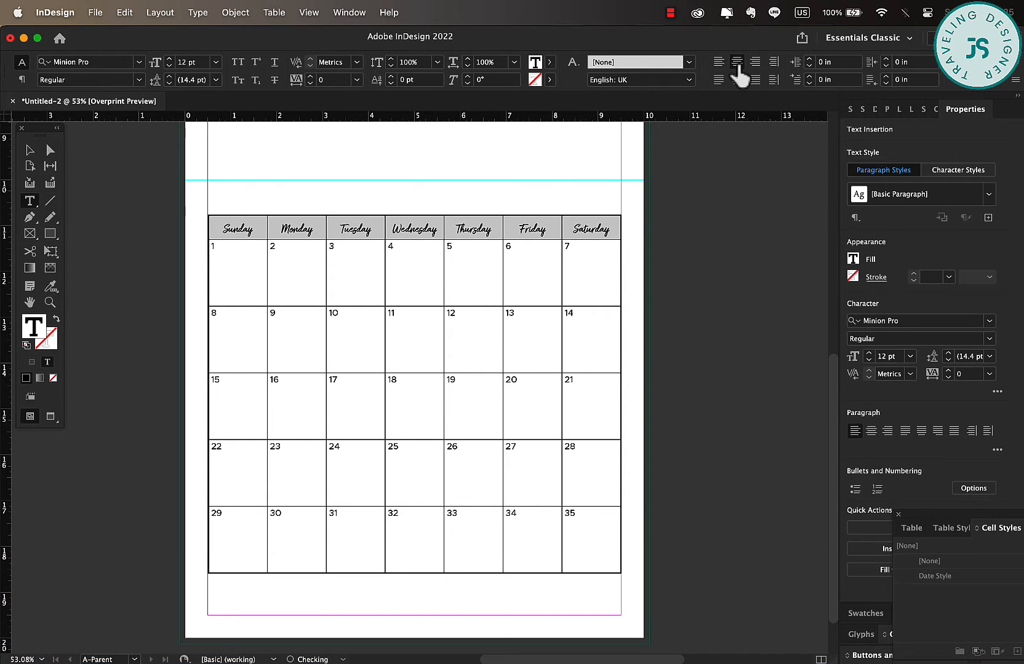
left_click(736, 64)
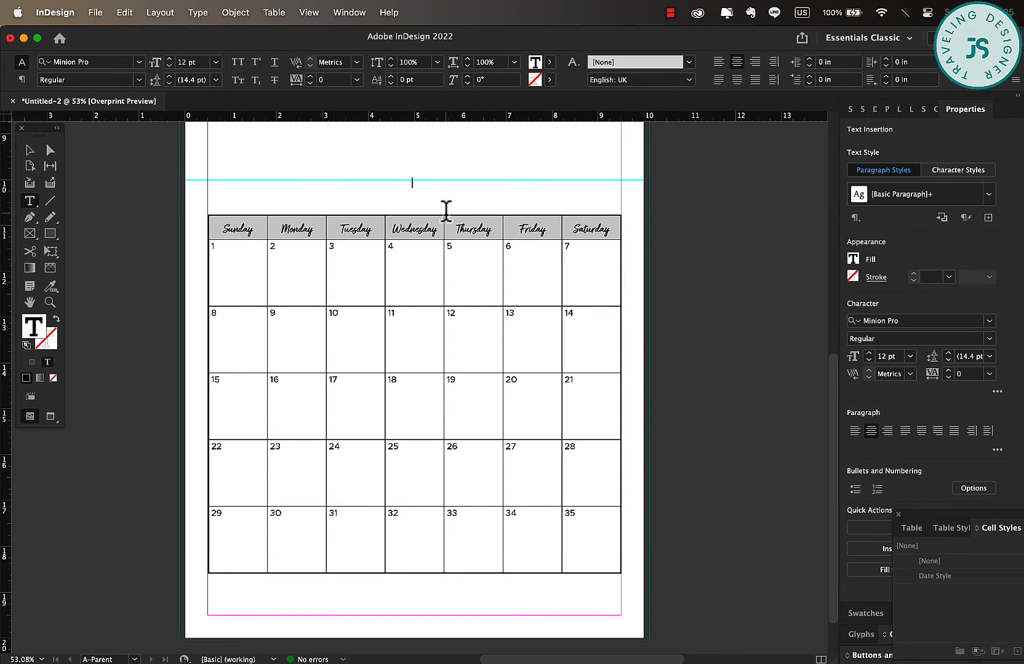
key("super+a")
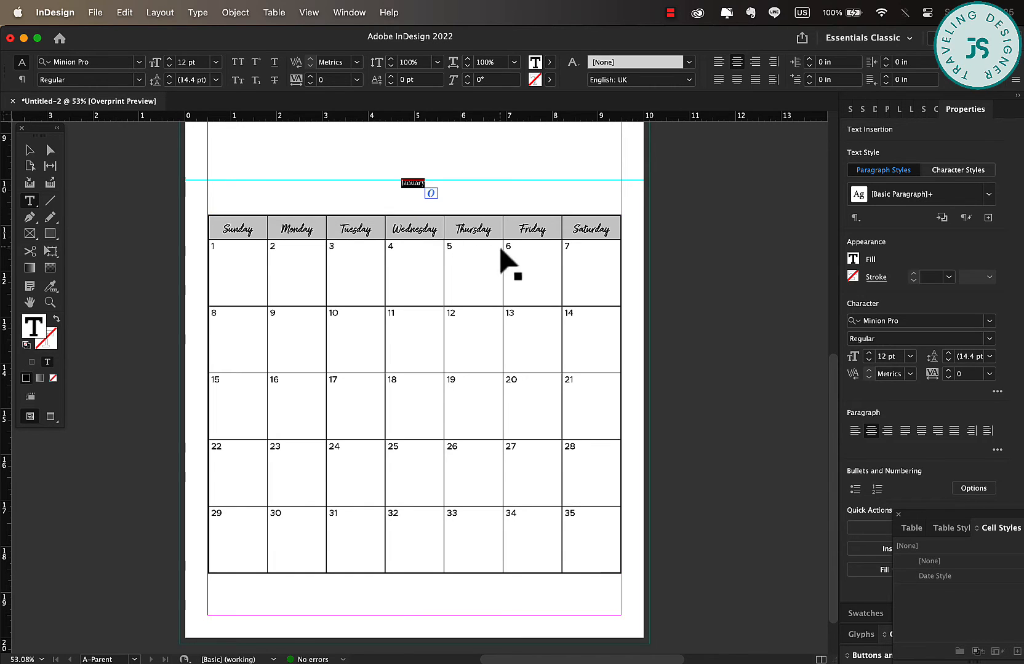
Set the January title to 43 pt in the Amithen font
left_click(168, 60)
left_click_drag(168, 62, 168, 62)
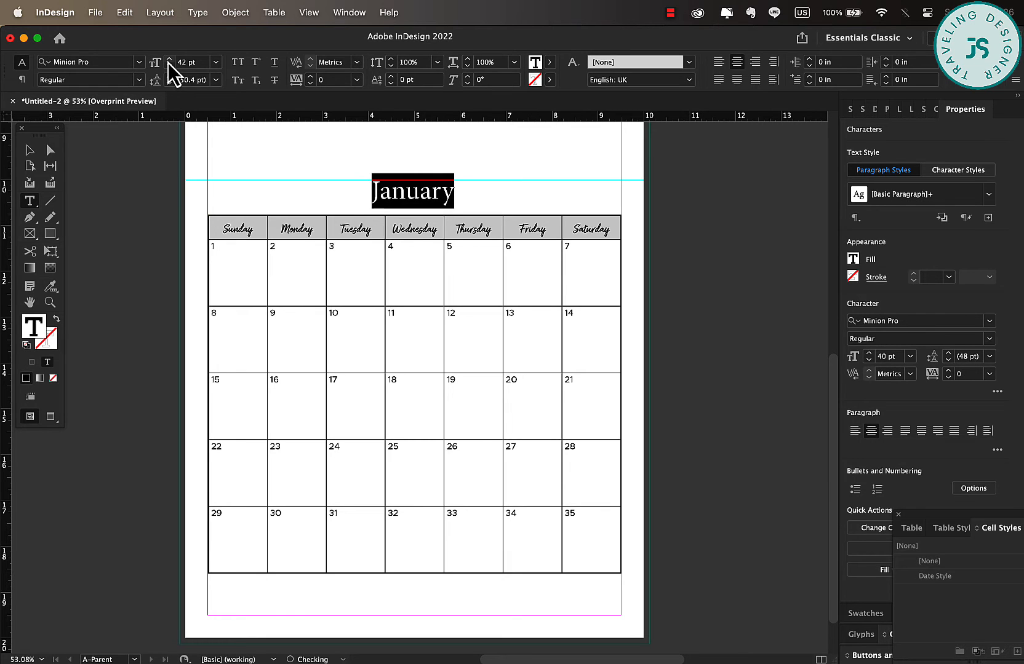
left_click(140, 62)
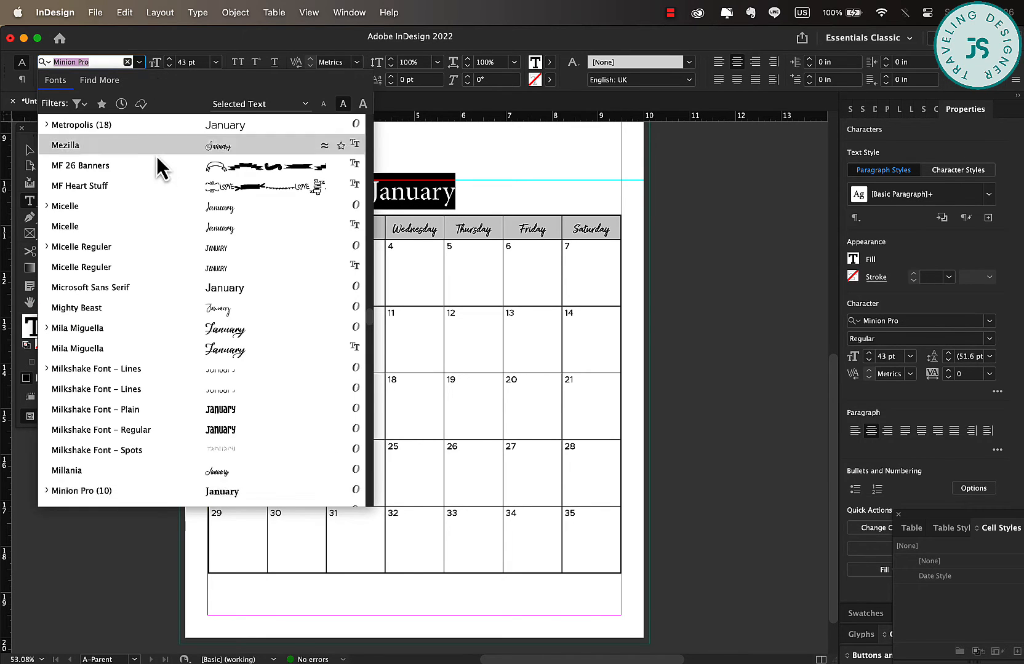
scroll(164, 583, "up", 10)
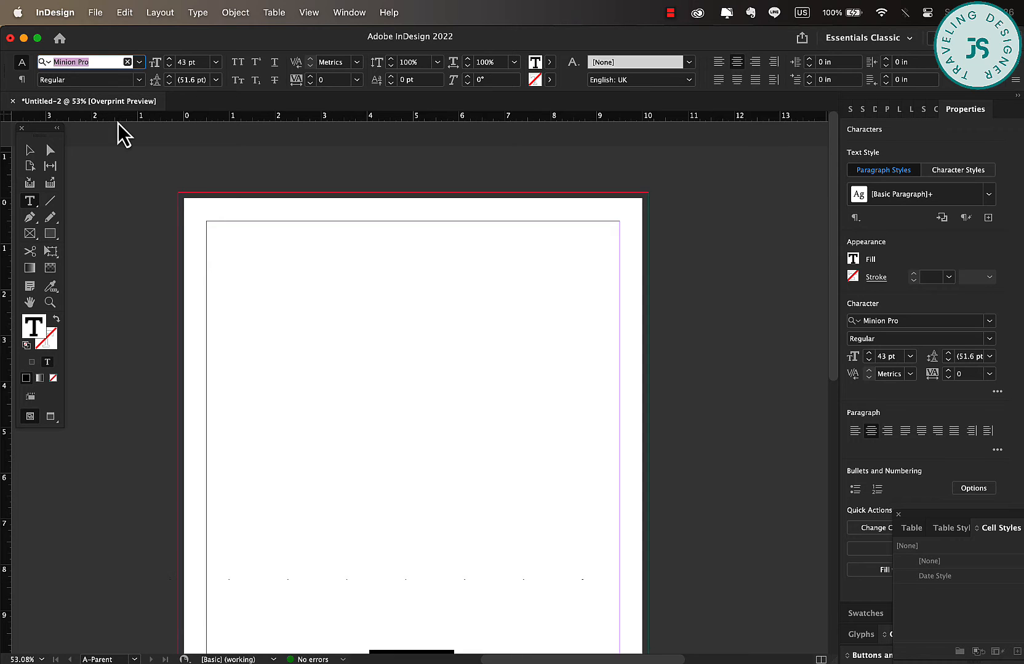
scroll(320, 402, "down", 10)
left_click(140, 62)
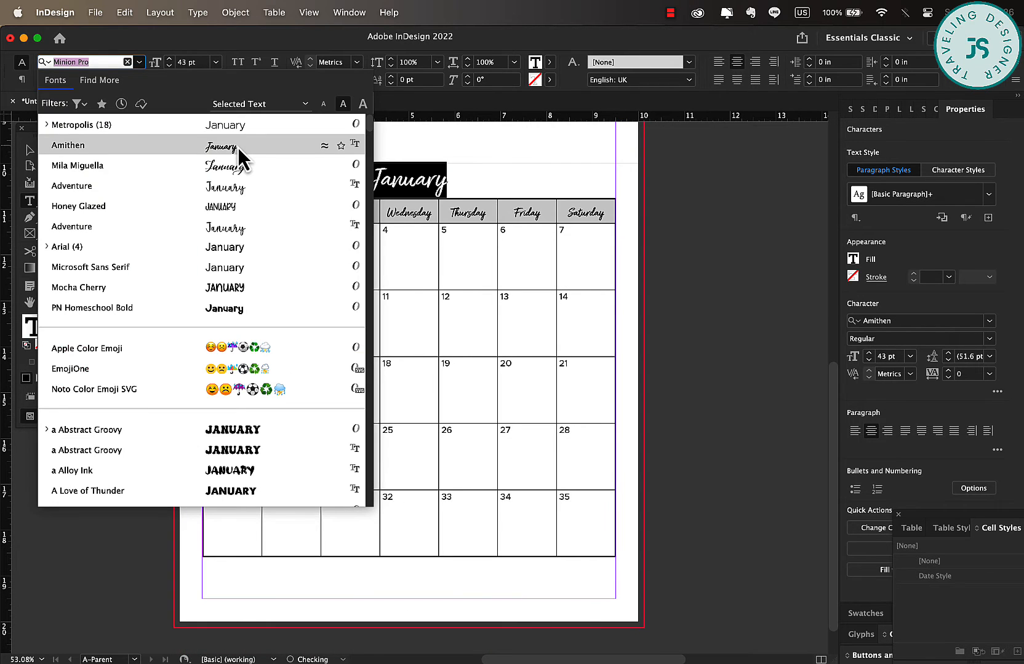
left_click(237, 147)
Extend the last row of the calendar table down to the bottom margin of the page
left_click(30, 150)
left_click(204, 202)
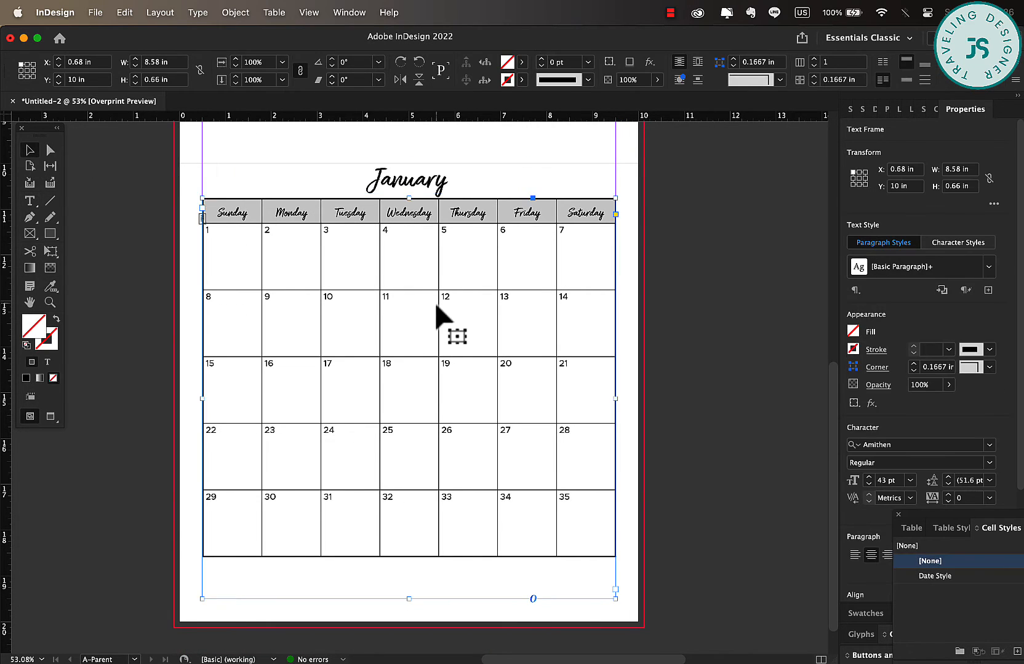
double_click(409, 599)
left_click_drag(410, 557, 409, 599)
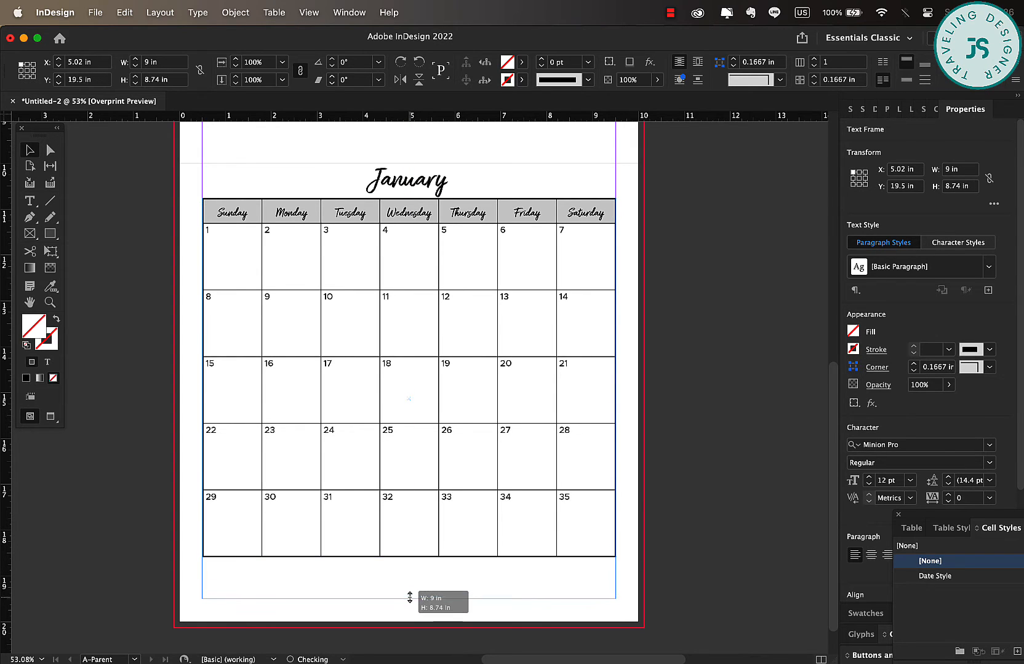
double_click(406, 549)
left_click_drag(407, 556, 406, 599)
Distribute the five date rows of the calendar table evenly
left_click_drag(402, 270, 399, 492)
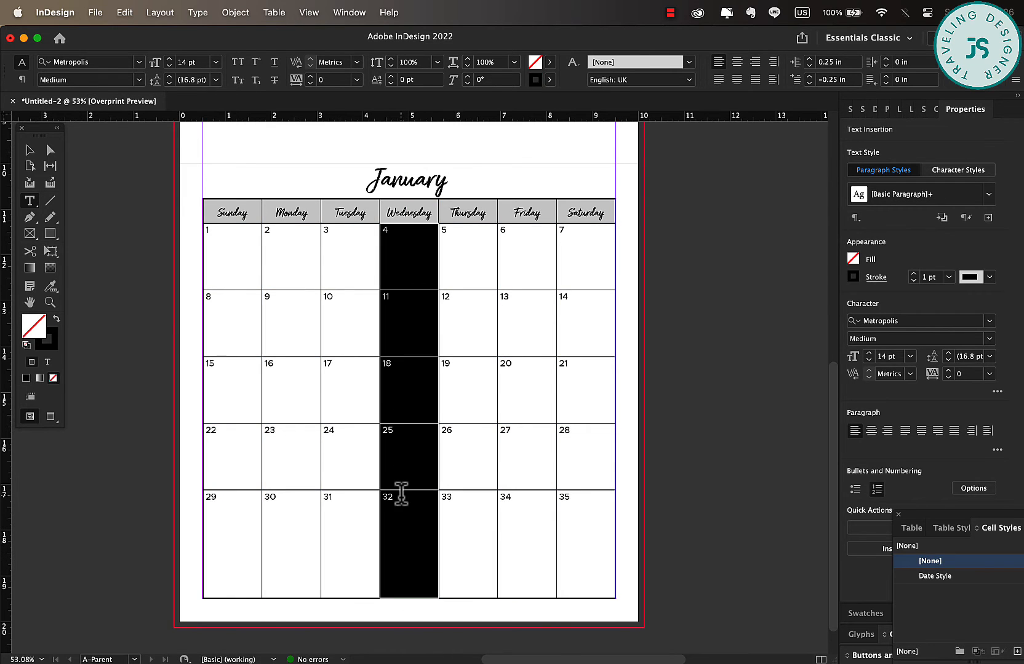
right_click(400, 492)
left_click(487, 562)
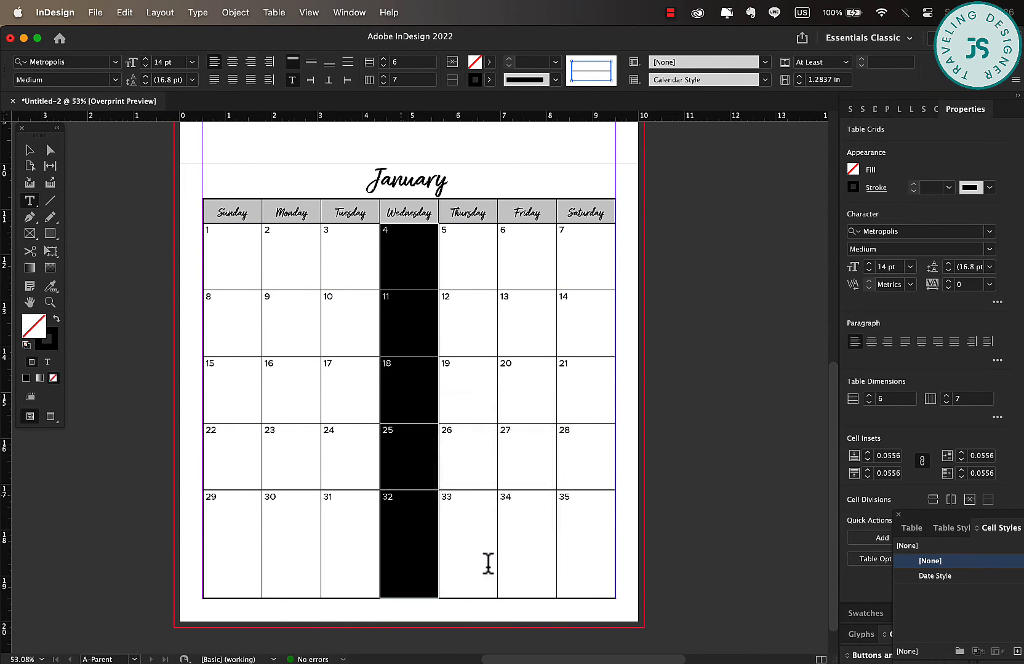
left_click(34, 150)
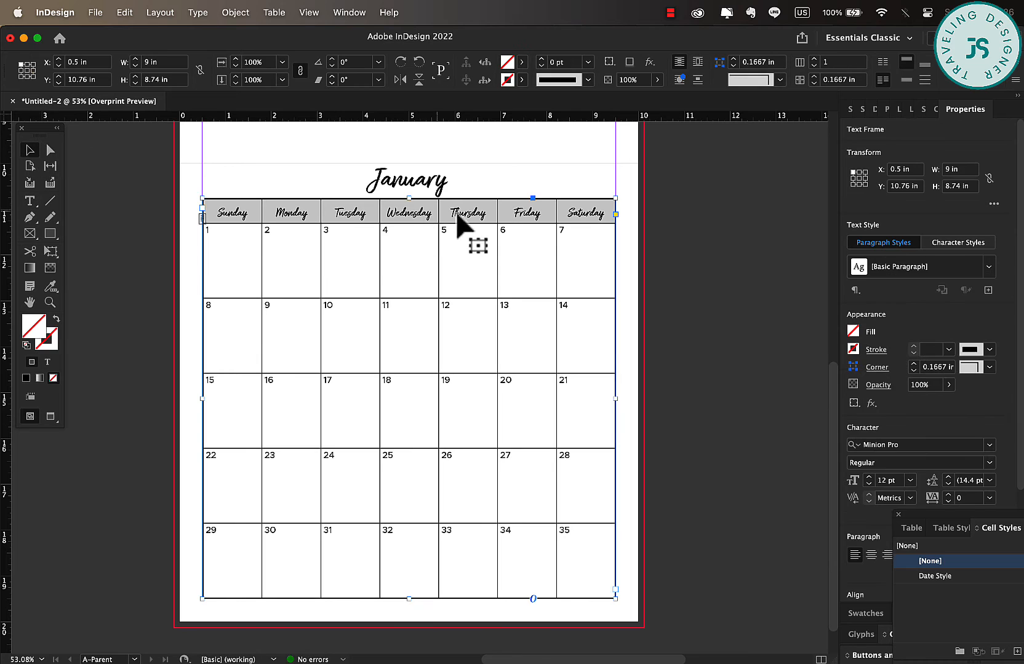
Draw a 10.25 by 10.125 in rectangle frame from the top bleed corner down to just above the January title
left_click(428, 195)
scroll(427, 191, "up", 3)
scroll(425, 195, "up", 10)
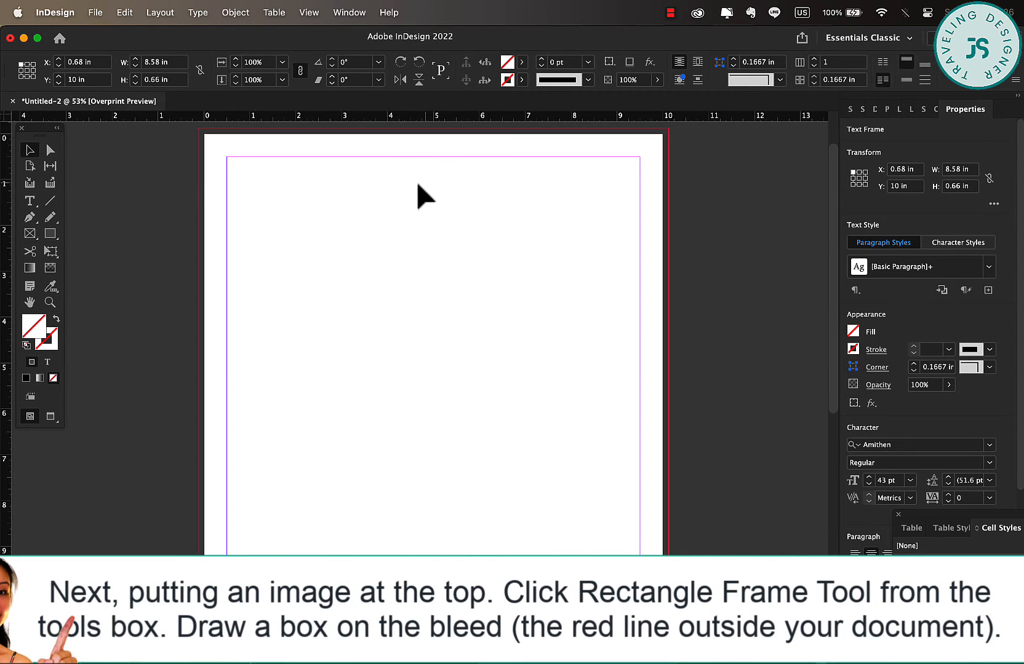
left_click(31, 235)
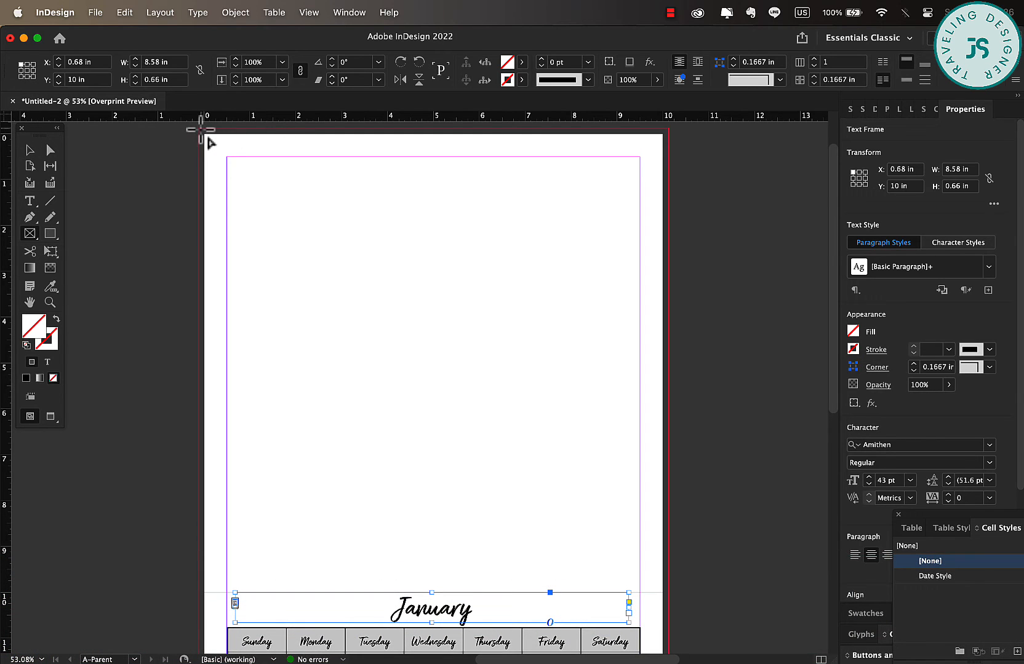
left_click_drag(199, 130, 668, 592)
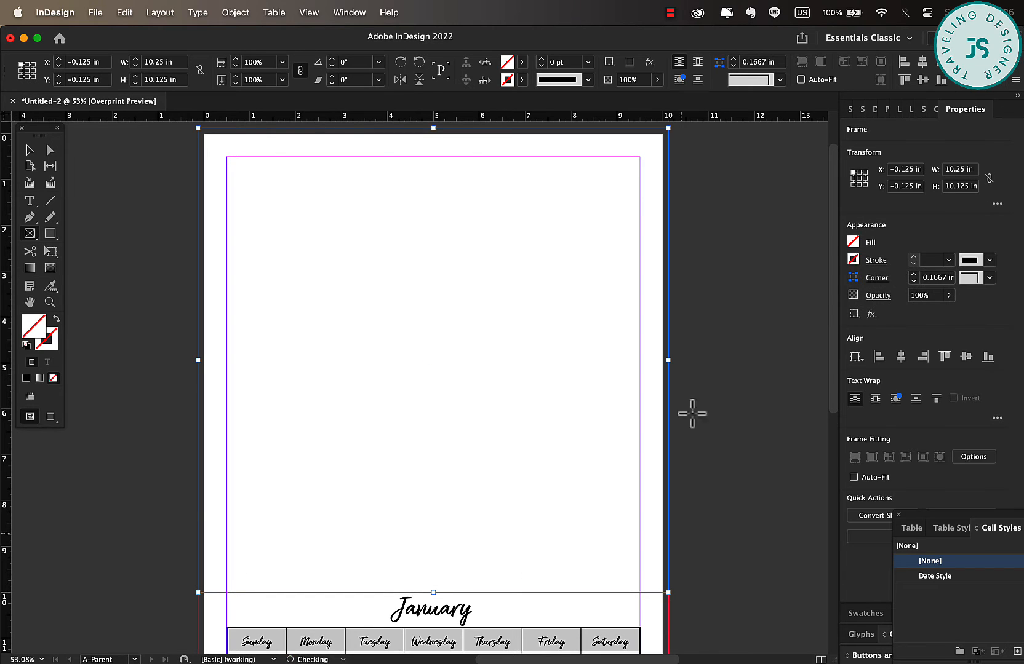
Place the autumn river landscape image in the empty frame above the calendar
left_click(96, 14)
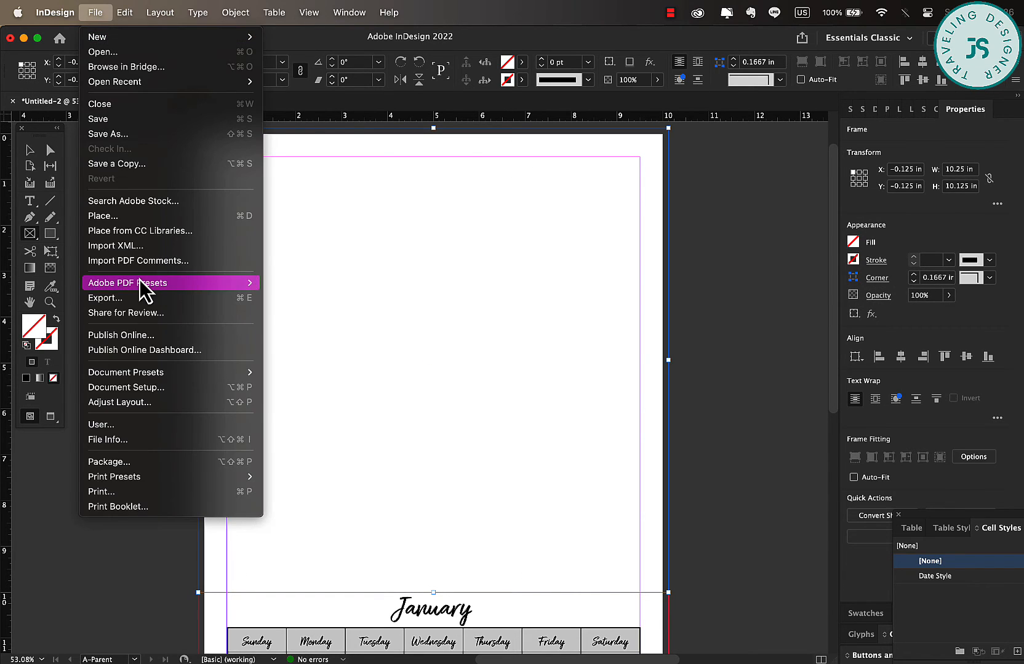
mouse_move(135, 372)
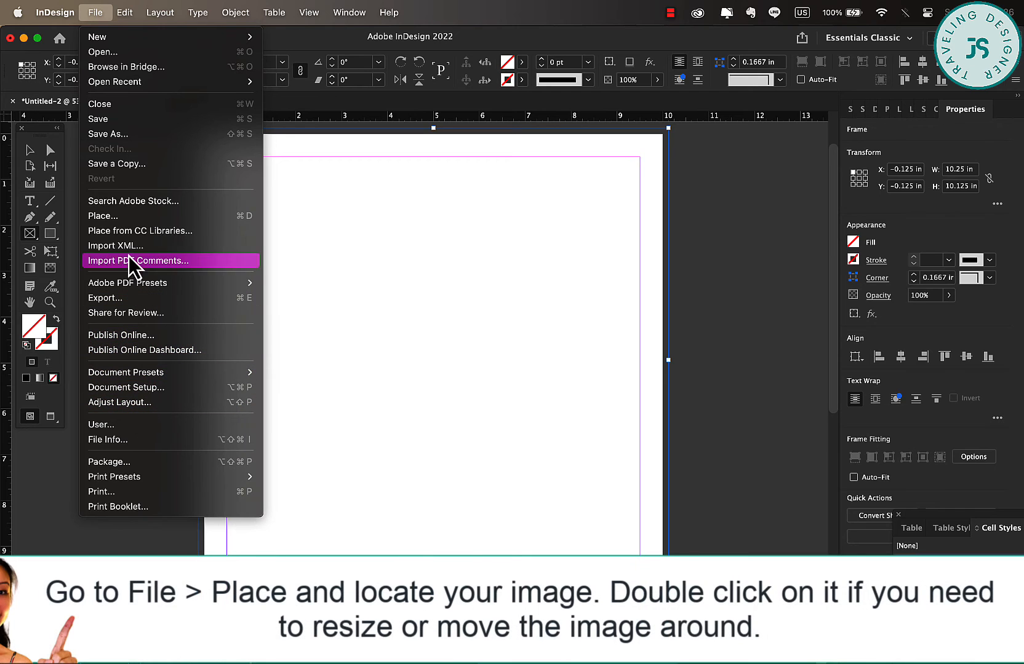
left_click(128, 216)
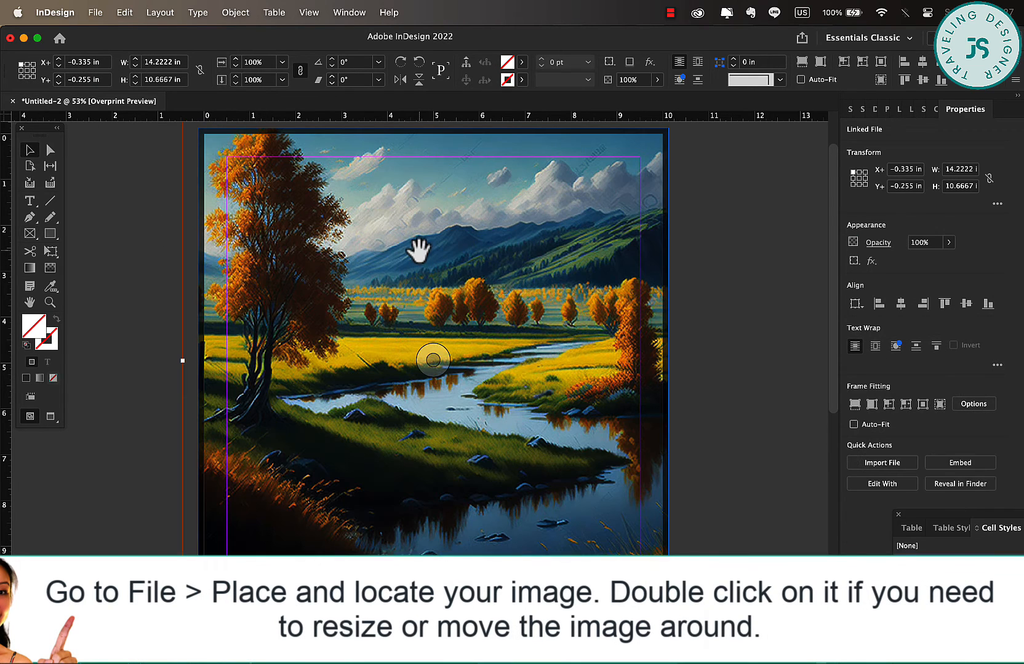
double_click(418, 251)
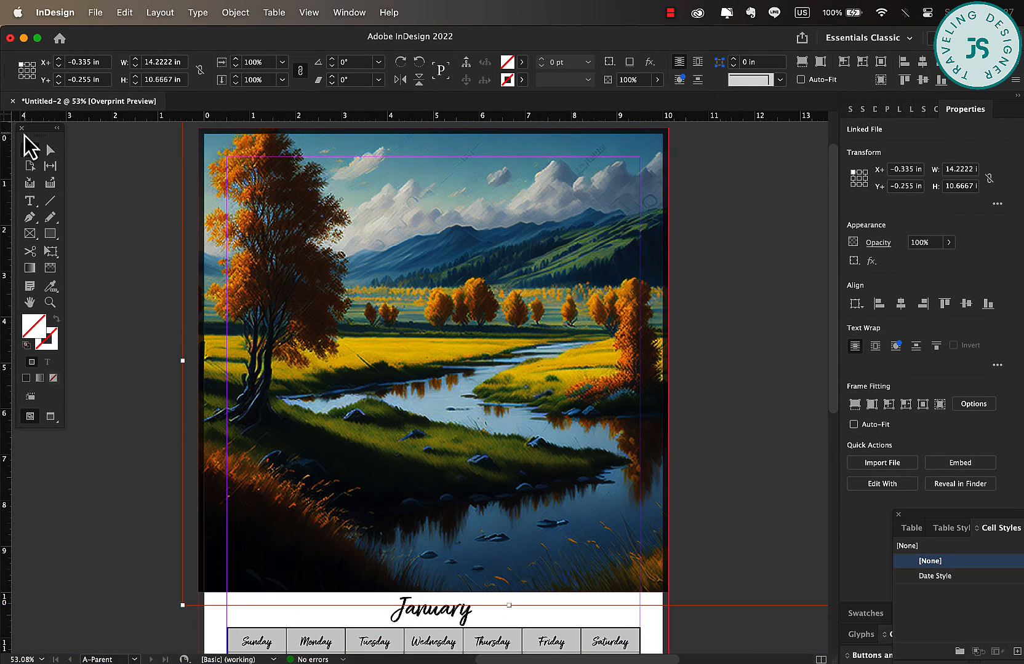
left_click(126, 197)
Fit the page to the window and preview the whole calendar layout without guides, then return to the normal view
key("super+0")
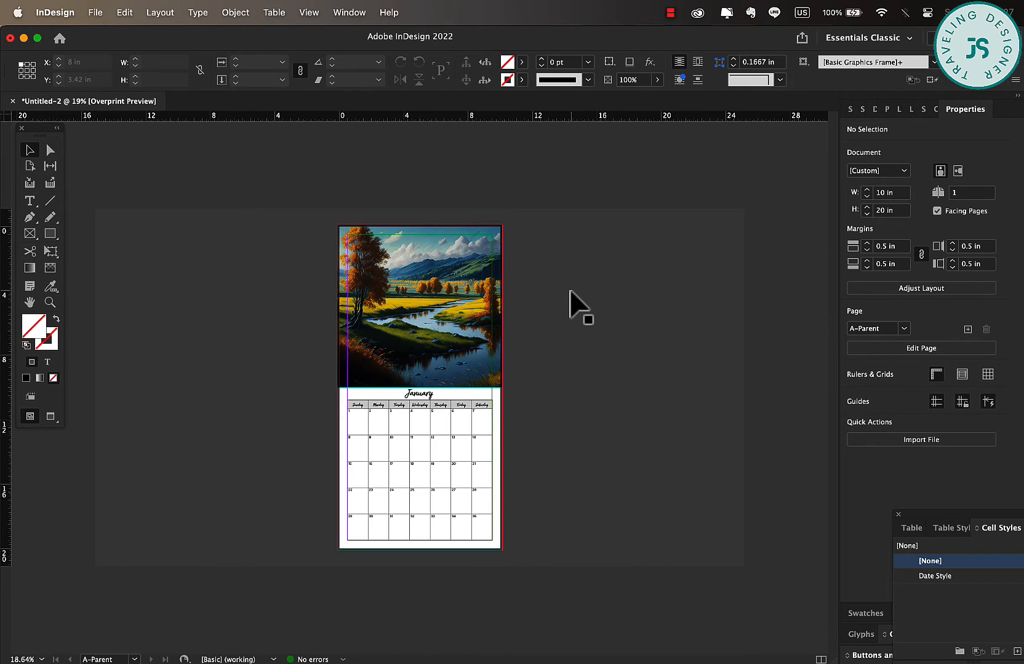
key("w")
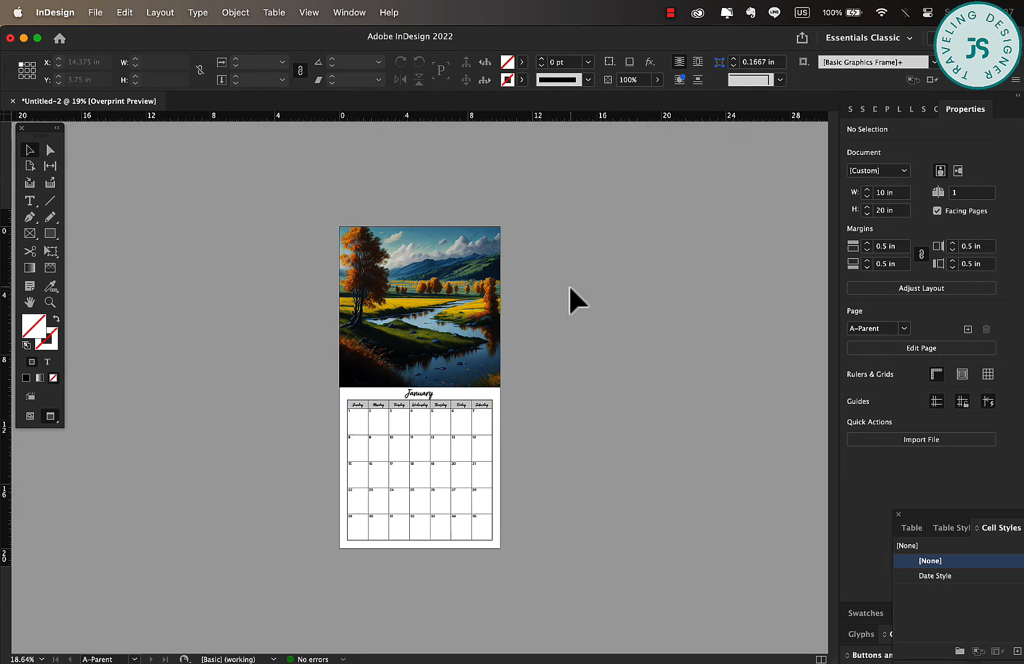
key("super+=")
key("super+minus")
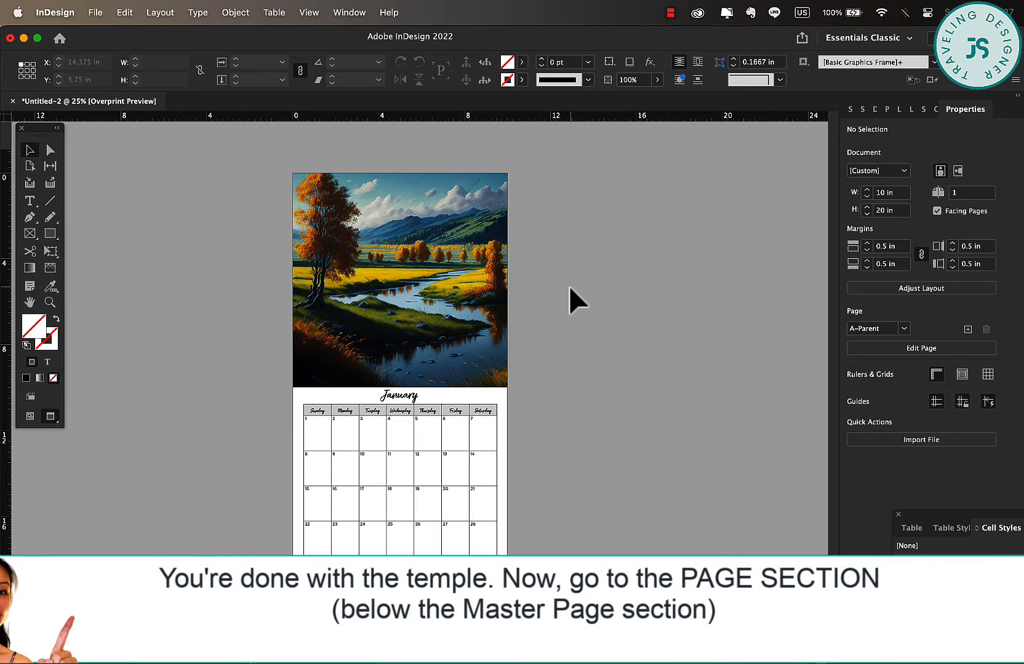
key("w")
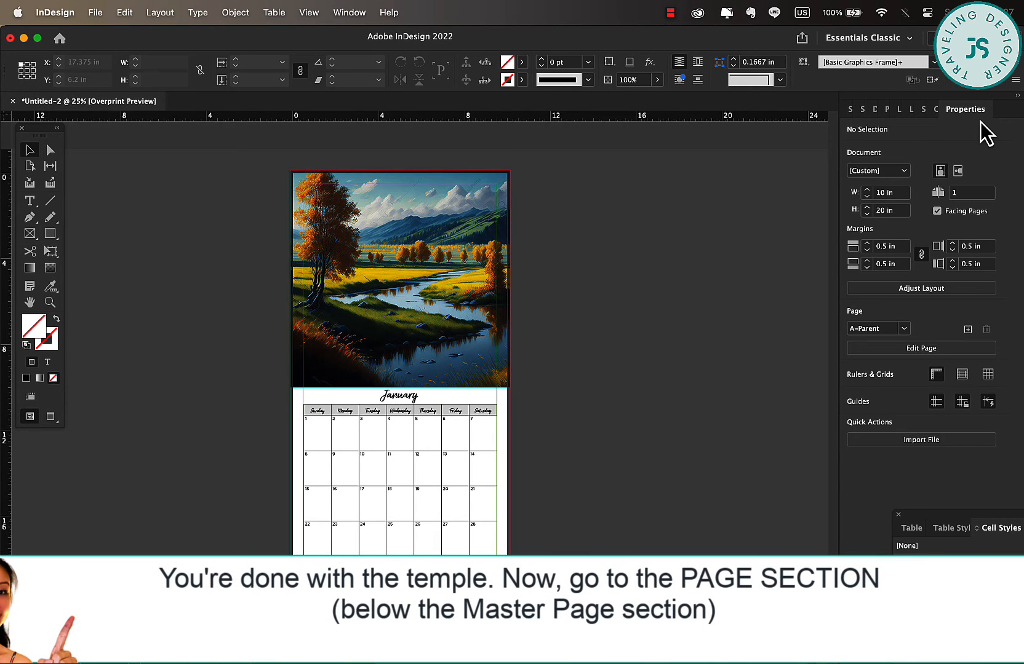
Show the document's page list, close the floating cell styles panel and open page 1
left_click(892, 110)
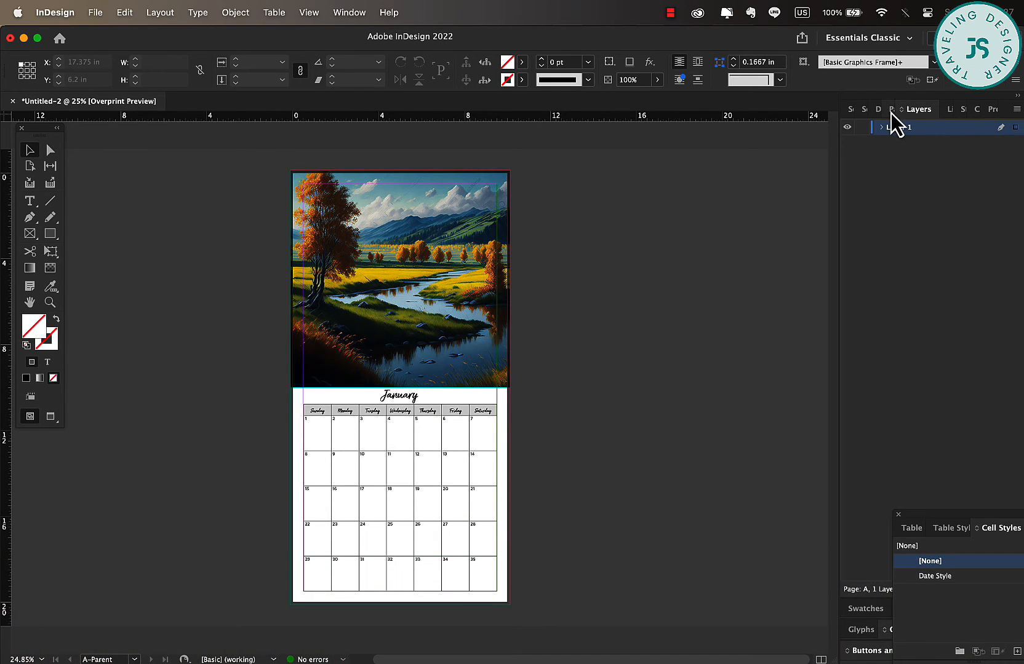
left_click(892, 111)
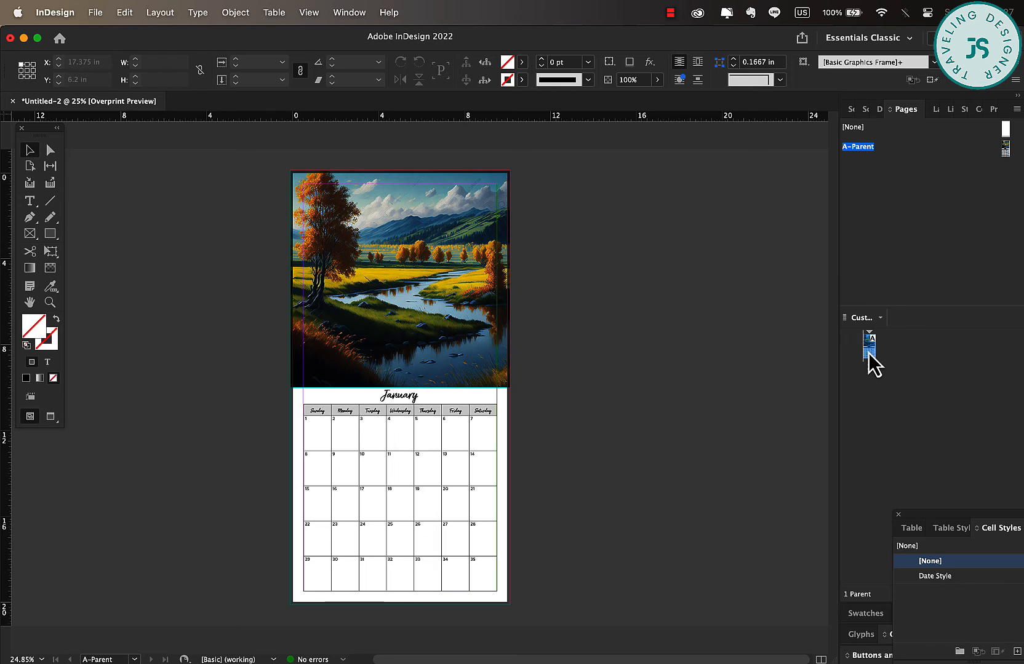
left_click(898, 515)
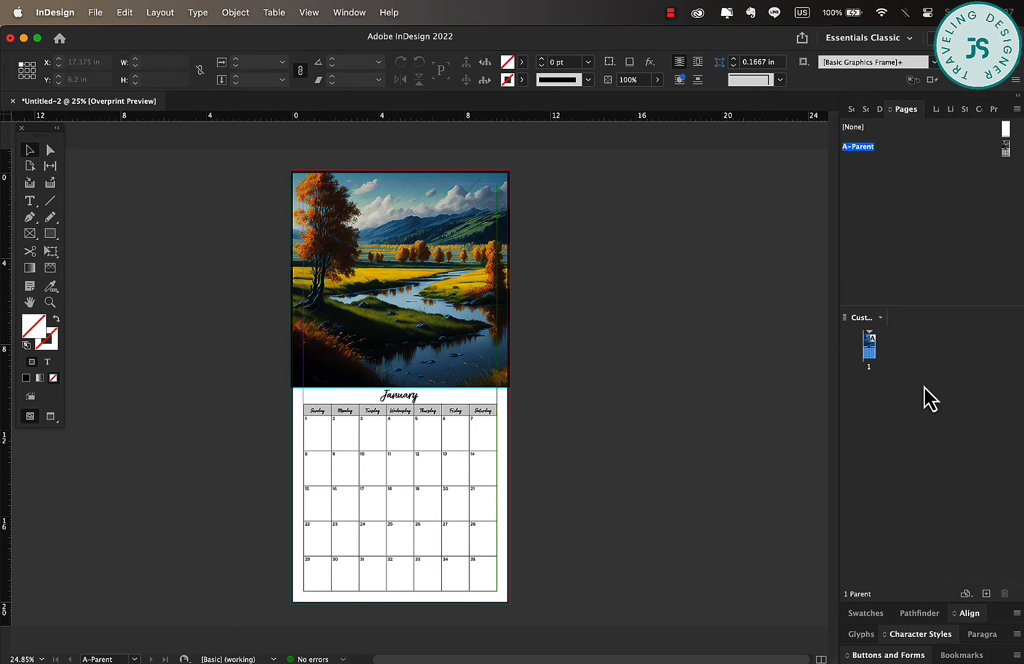
double_click(871, 352)
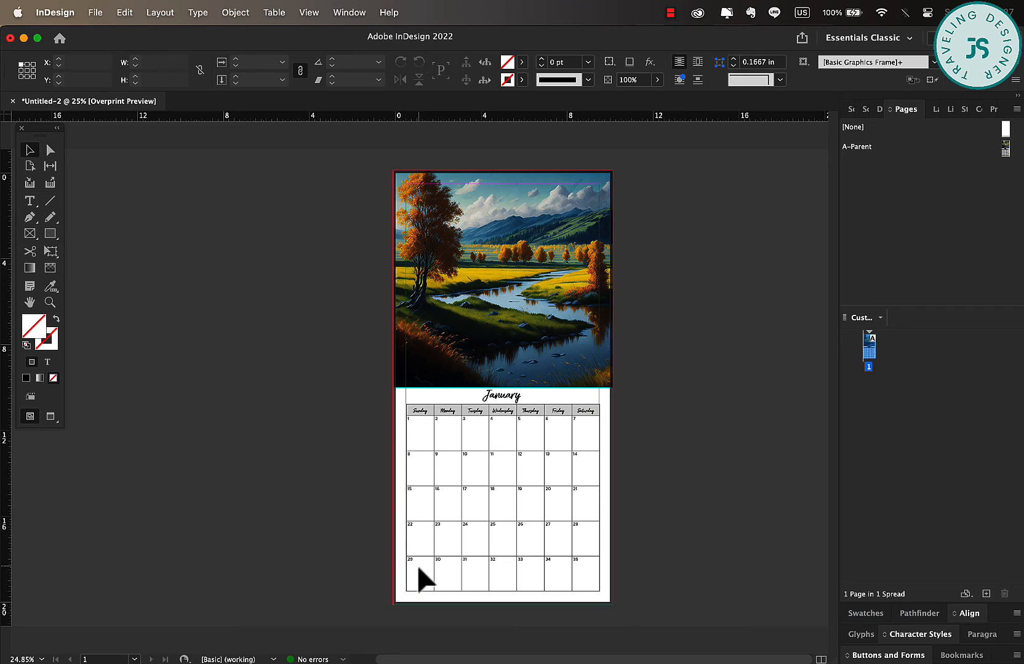
Override the calendar table on page 1 and delete the first-row dates 1 to 4 under Sunday through Wednesday
scroll(411, 444, "up", 2)
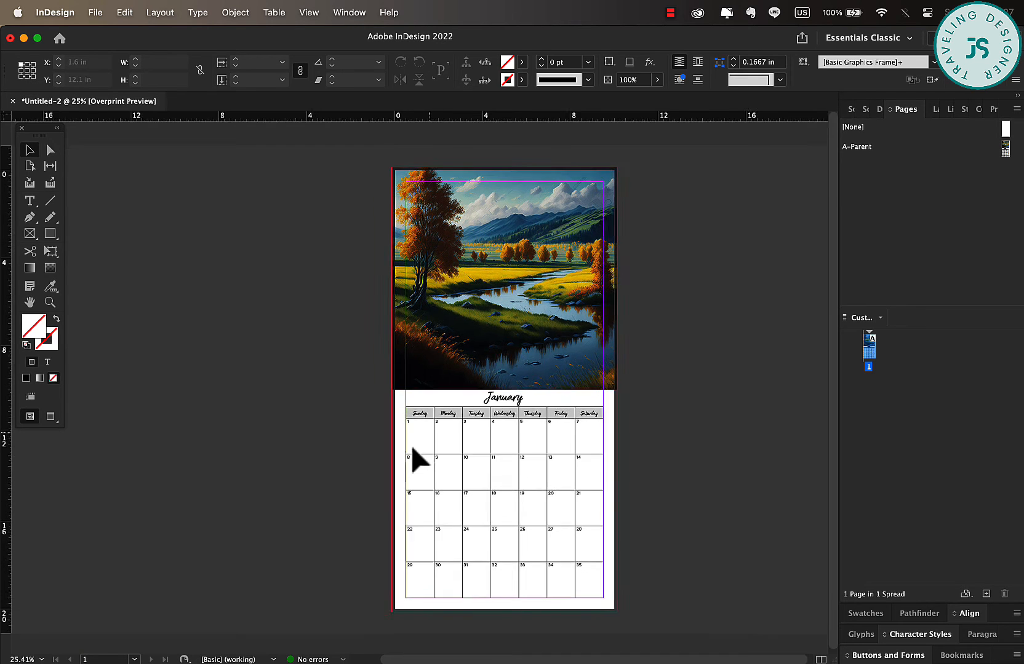
scroll(410, 447, "down", 3)
scroll(410, 447, "up", 3)
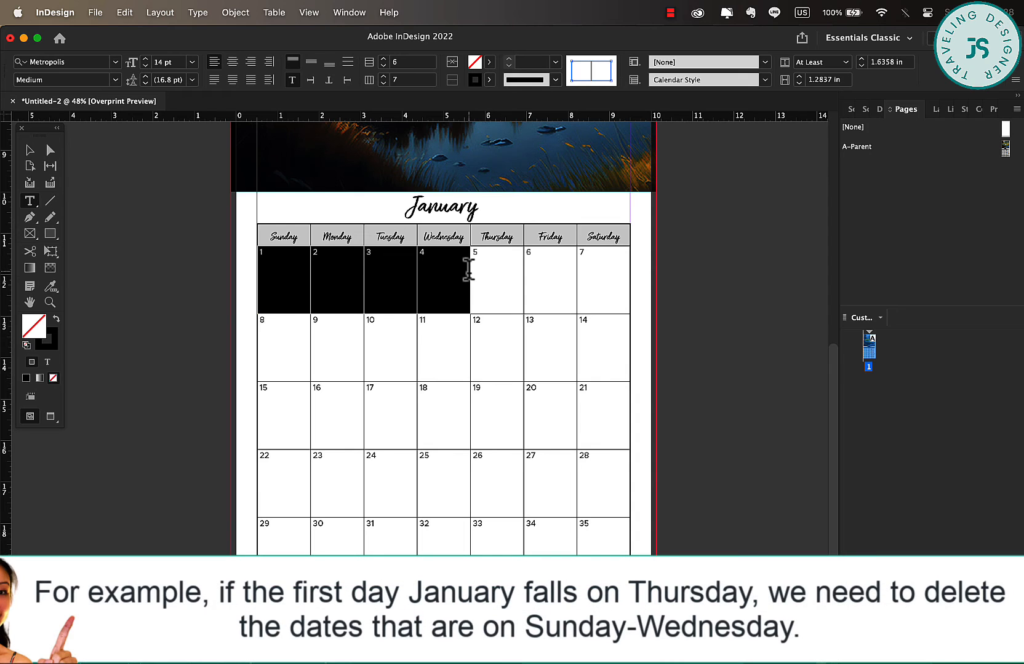
key("BackSpace")
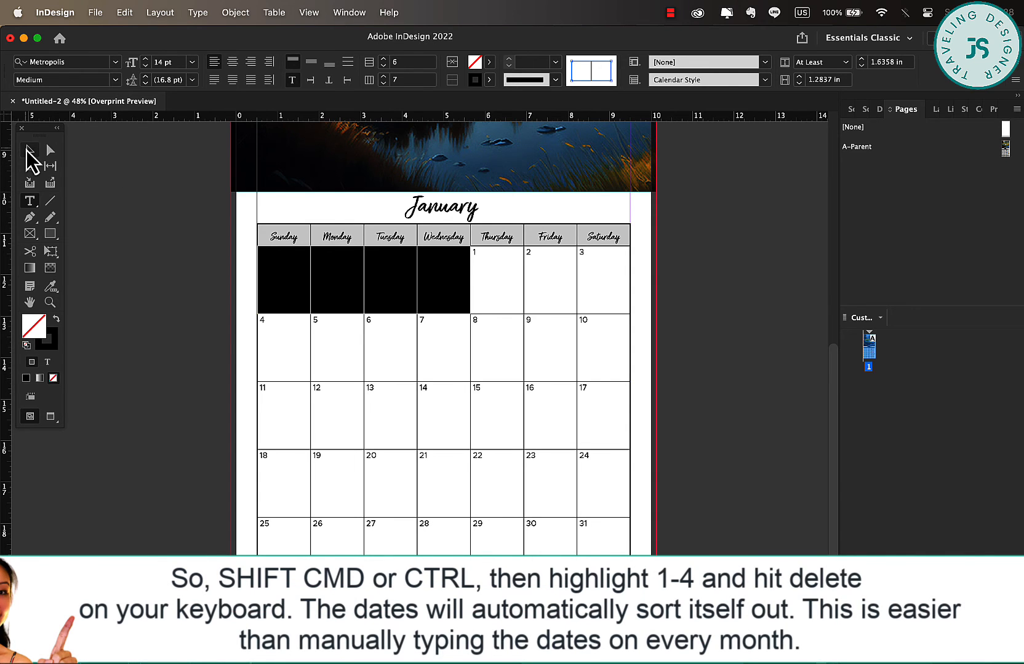
left_click(27, 151)
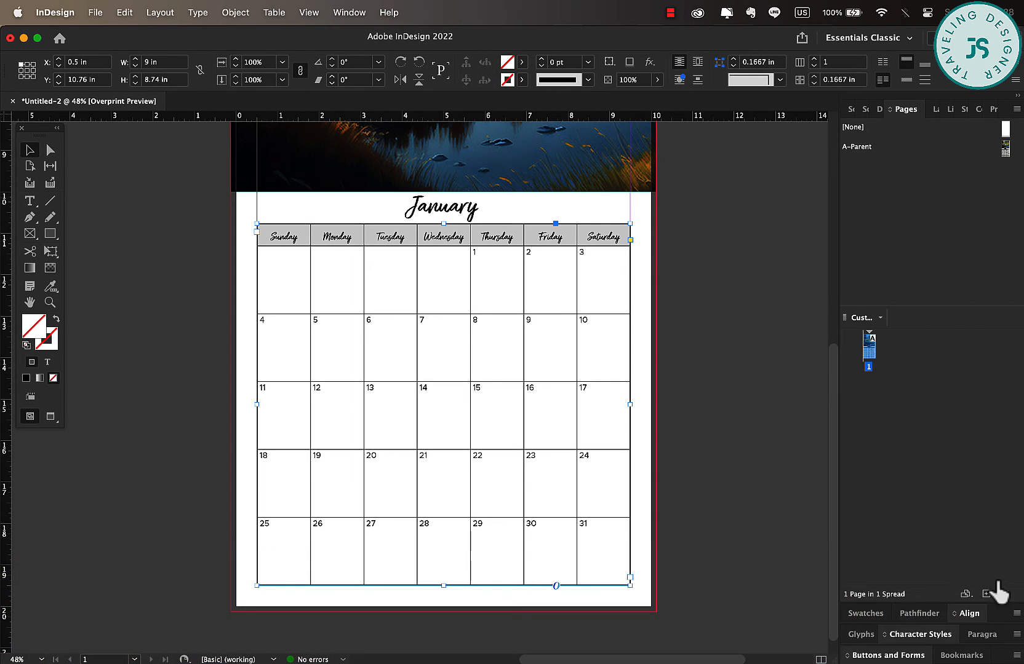
Add a second page, override its month title and change it to "February"
left_click(987, 594)
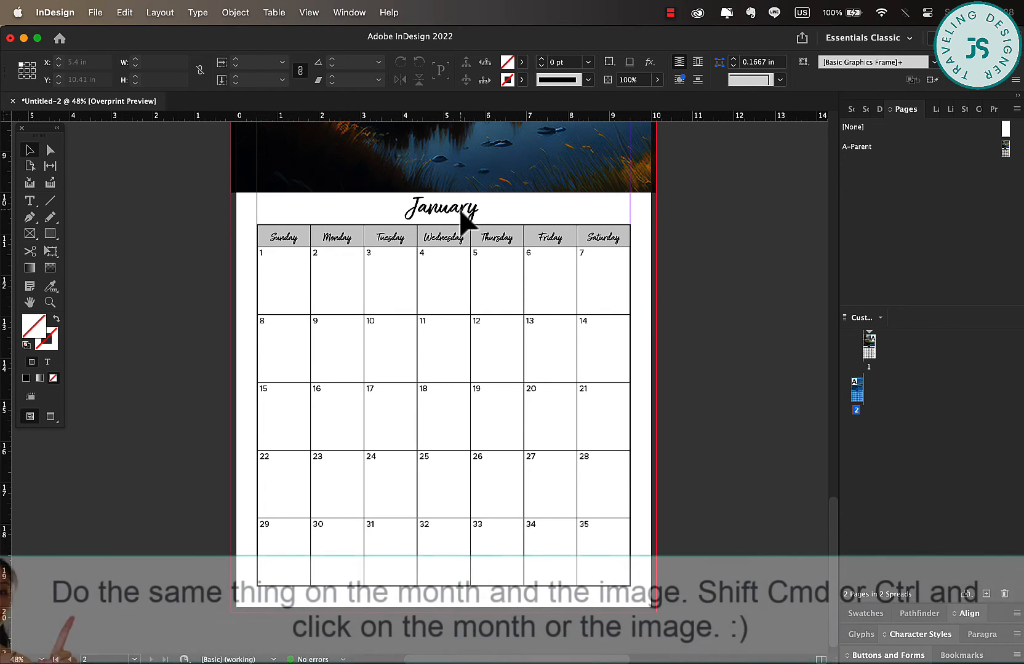
left_click(461, 217, "shift+super")
double_click(458, 205)
type("F")
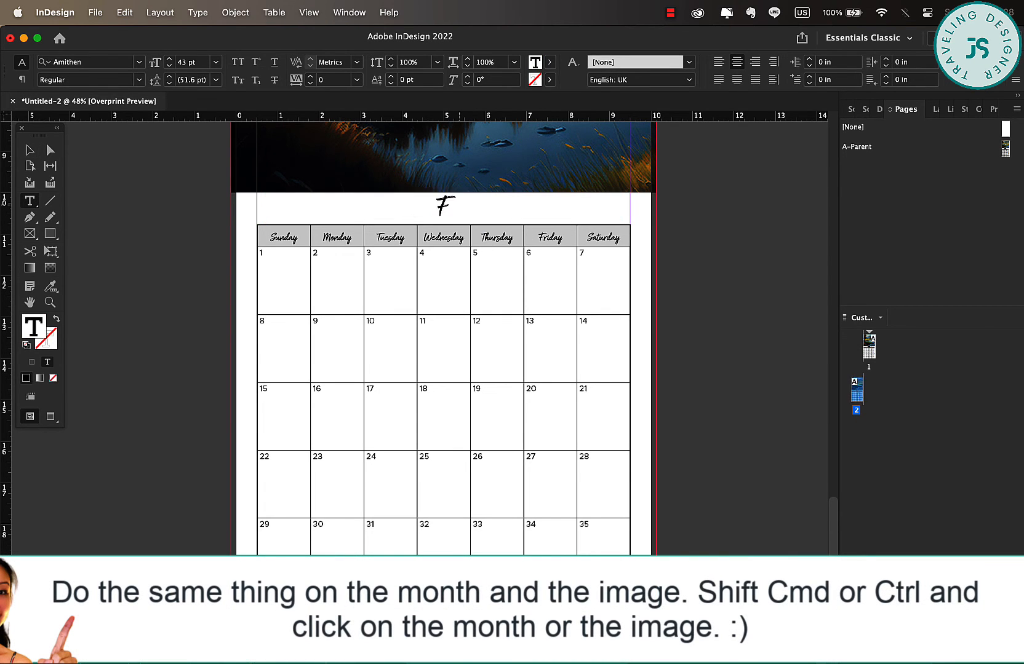
type("ebruary")
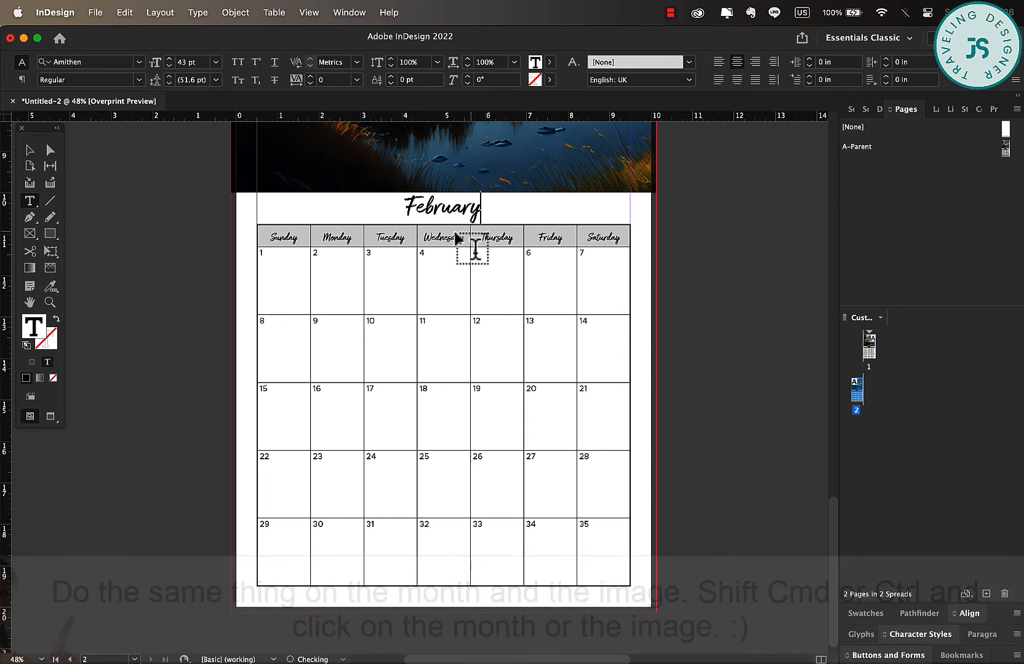
left_click(27, 149)
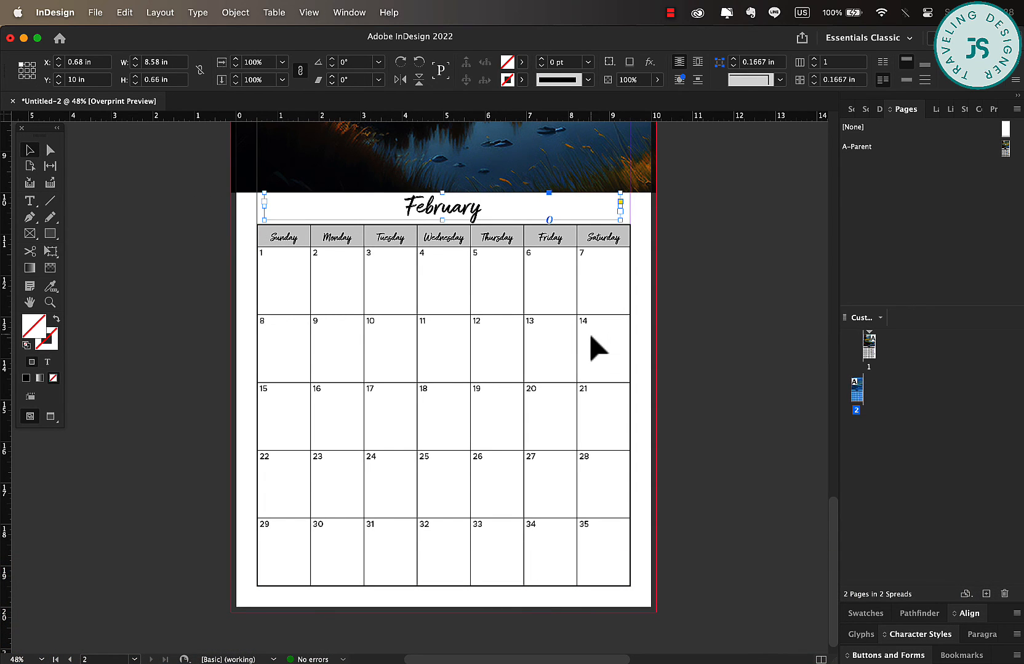
Override the calendar table on page 2 and delete the last-row dates 29 to 35
left_click(448, 550)
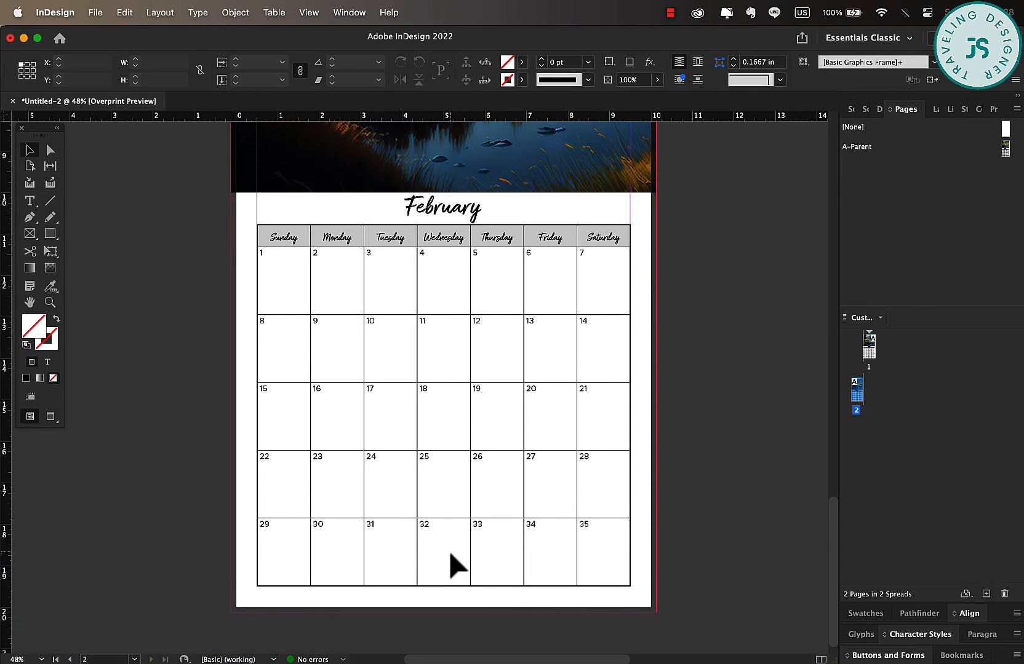
double_click(448, 550)
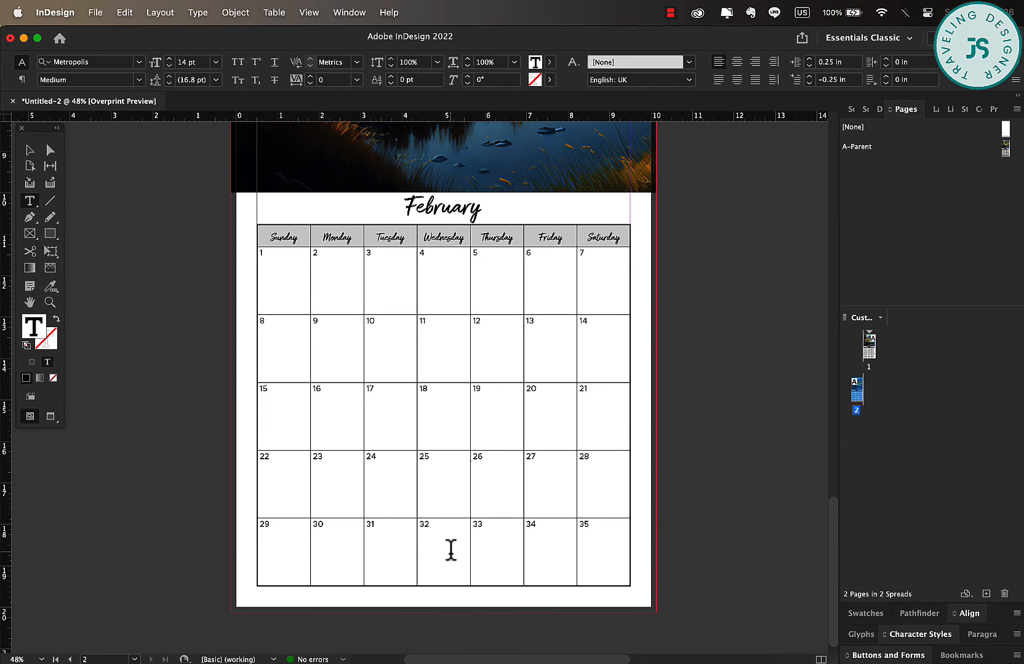
left_click_drag(284, 541, 596, 549)
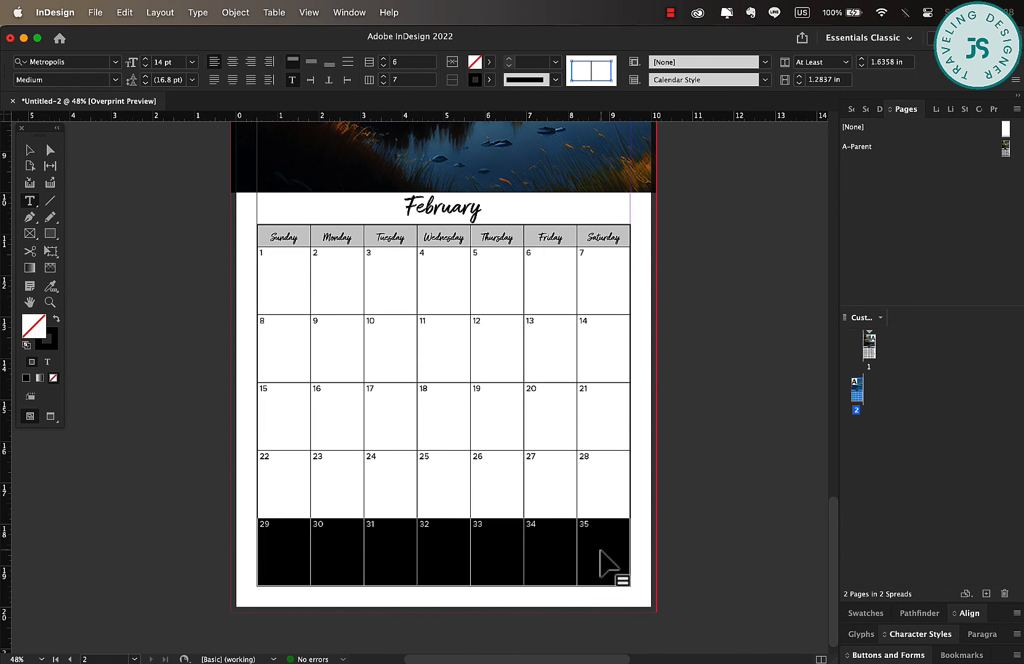
Override the picture frame on page 2, delete its autumn river landscape image and select the empty frame
scroll(521, 369, "up", 10)
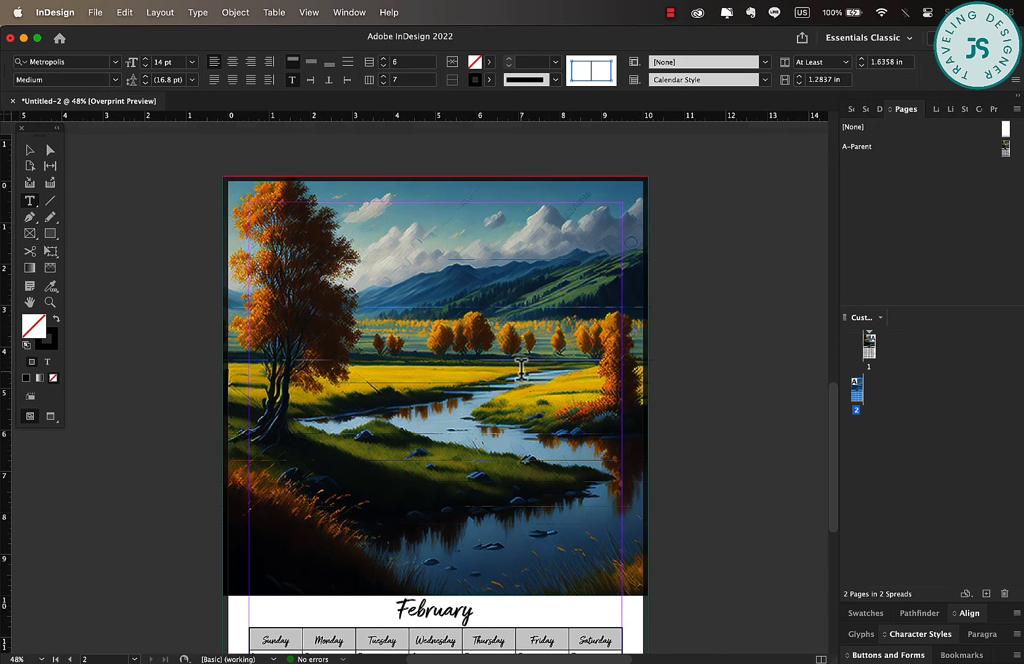
left_click(30, 150)
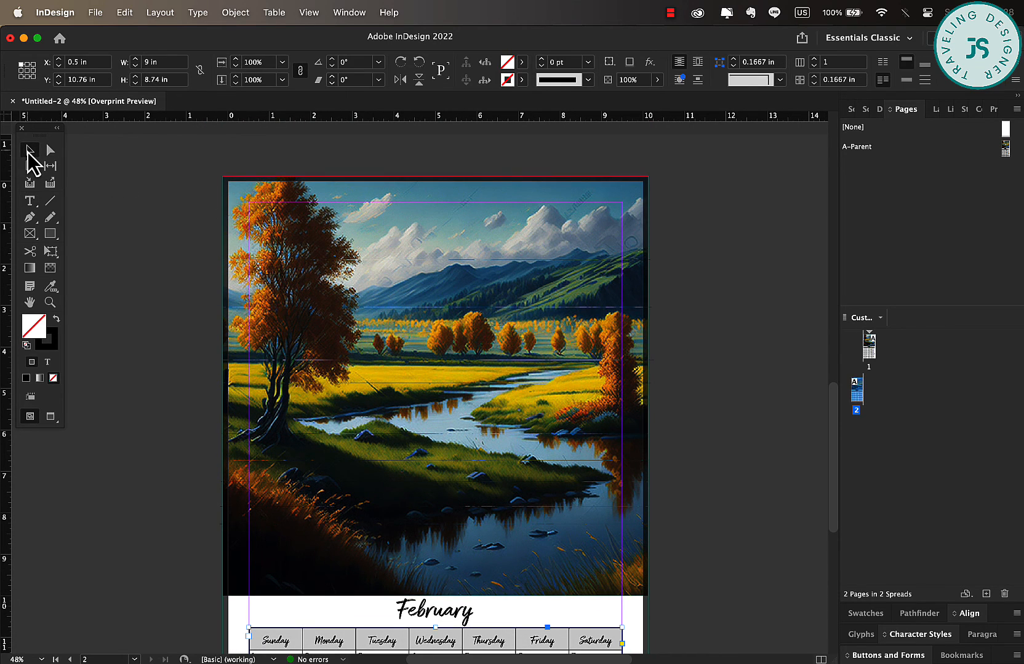
left_click(432, 263)
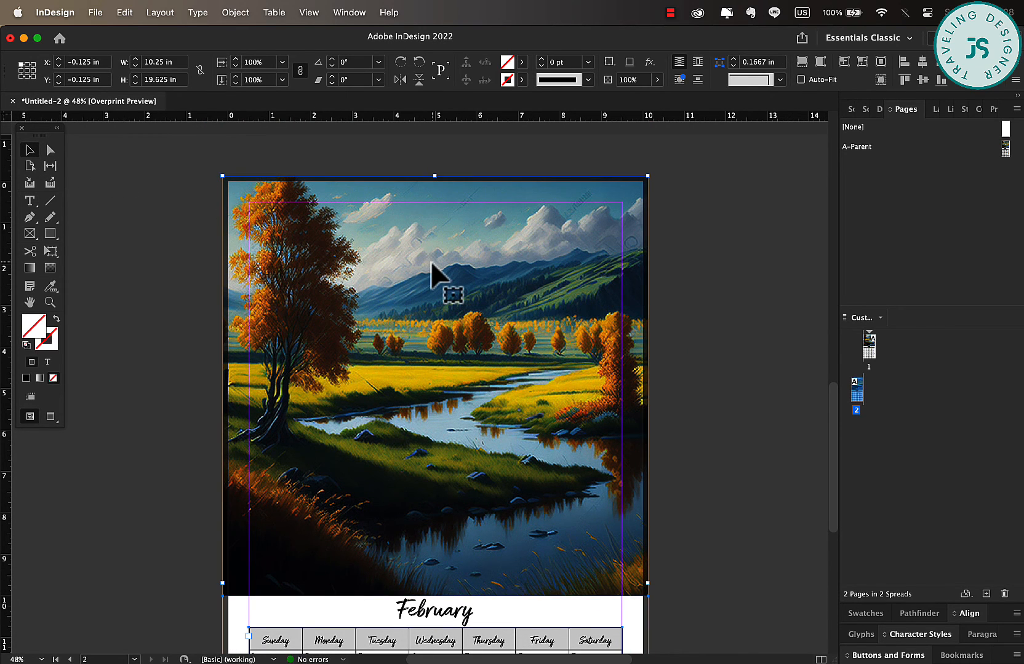
left_click(432, 263)
key("Delete")
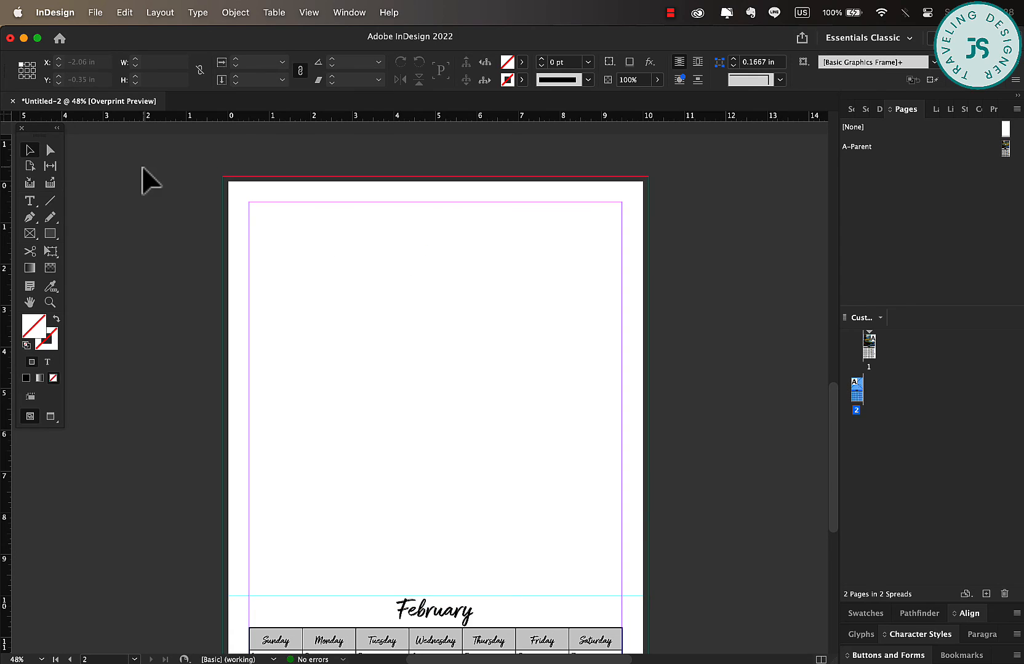
left_click(463, 359)
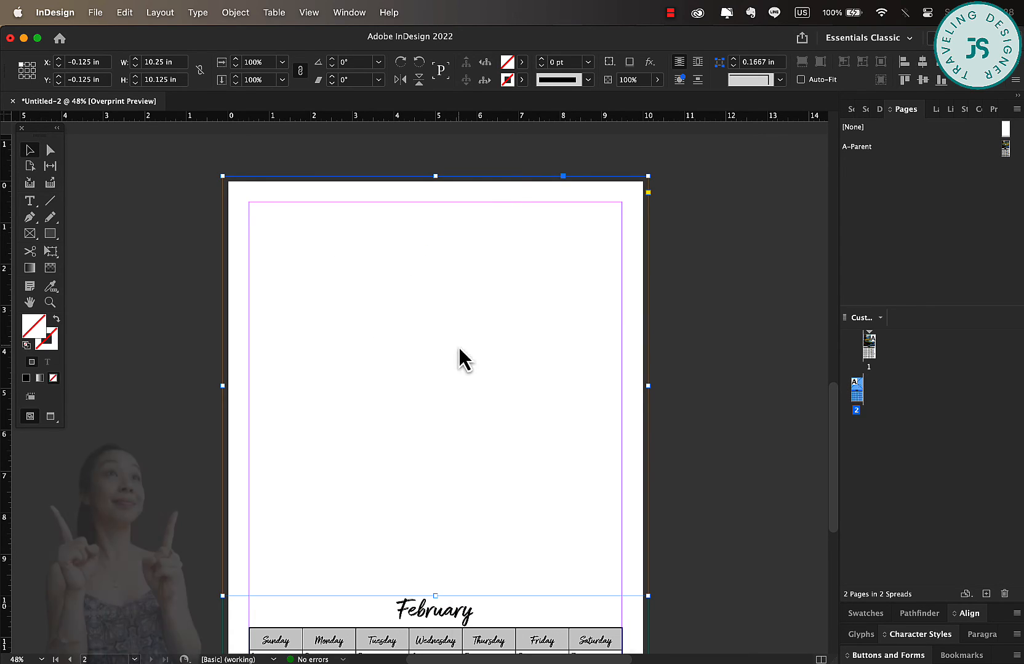
right_click(459, 348)
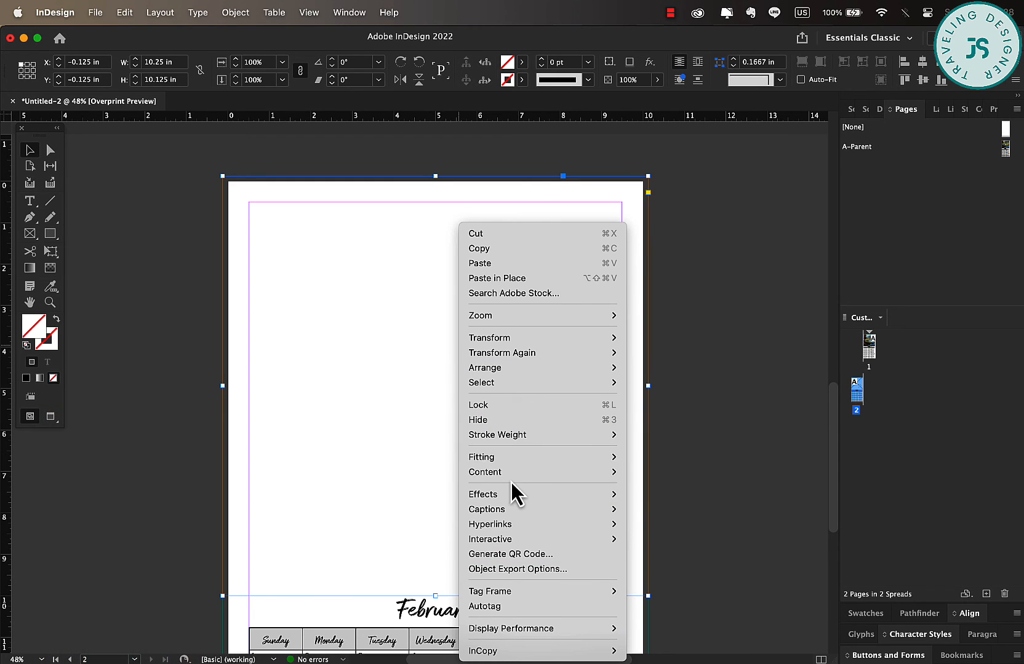
mouse_move(514, 478)
left_click(348, 401)
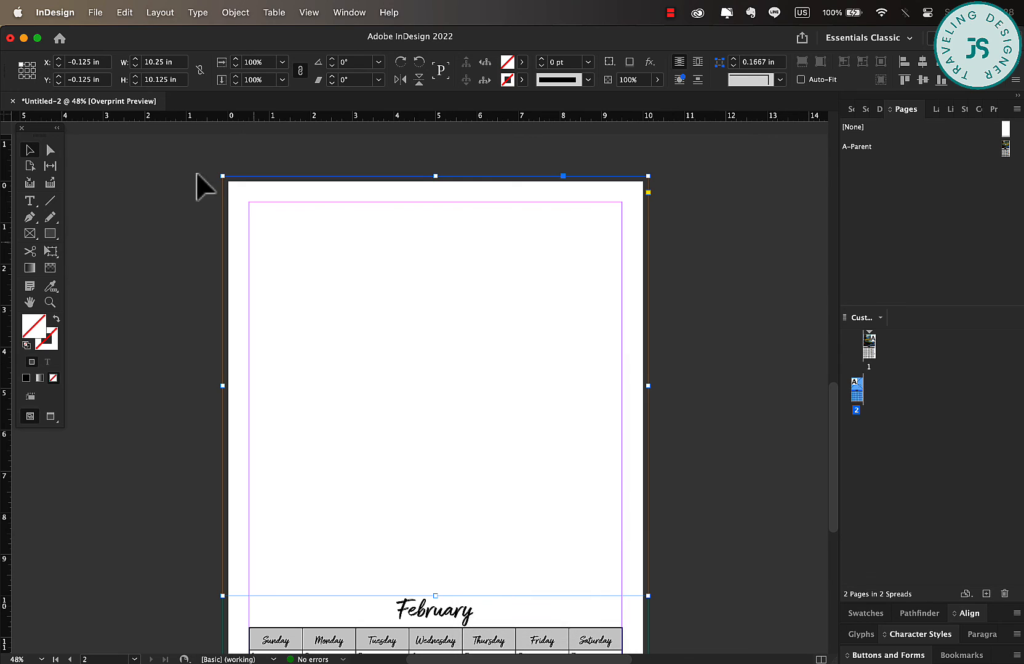
Place the autumn farmhouse image in the empty frame above the February calendar
left_click(97, 12)
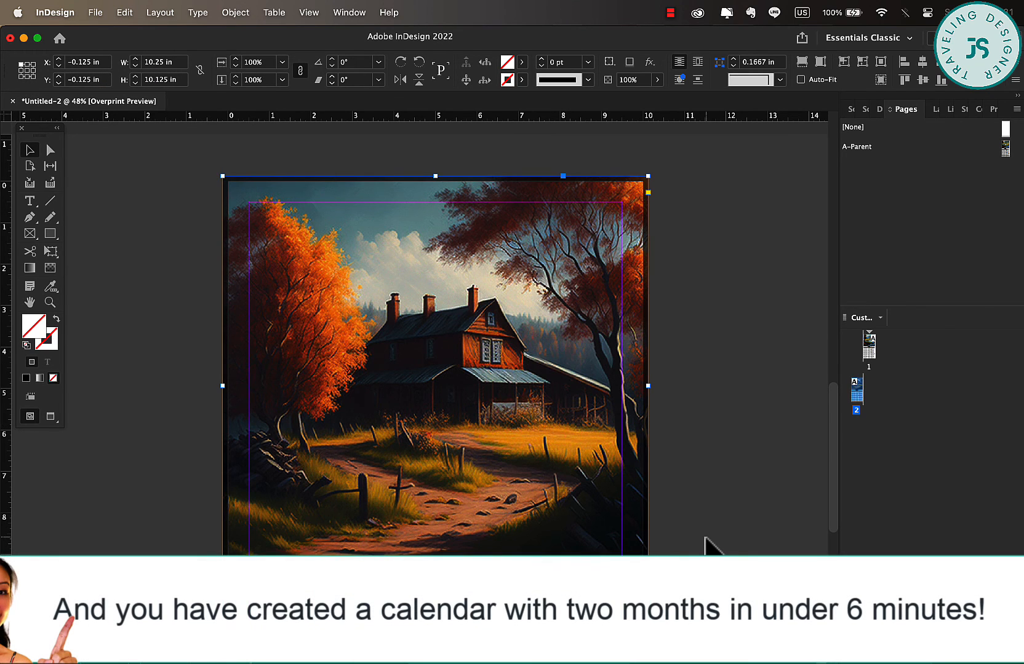
Preview the layout without guides and look over the finished January and February calendar pages
scroll(705, 538, "down", 4)
scroll(705, 538, "down", 5)
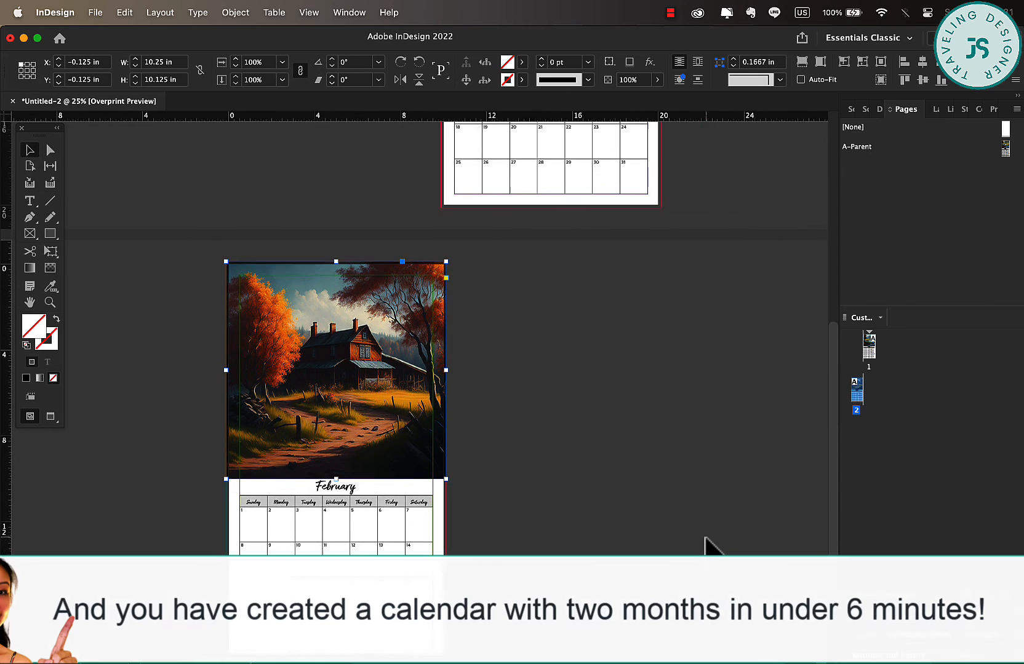
scroll(704, 538, "down", 3)
left_click(639, 483)
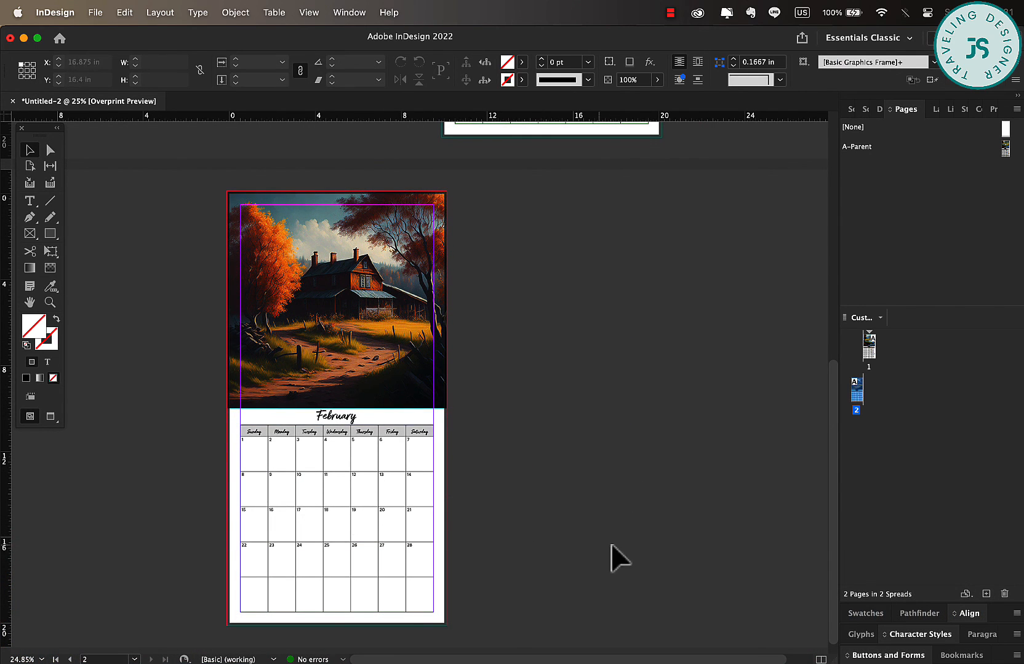
key("w")
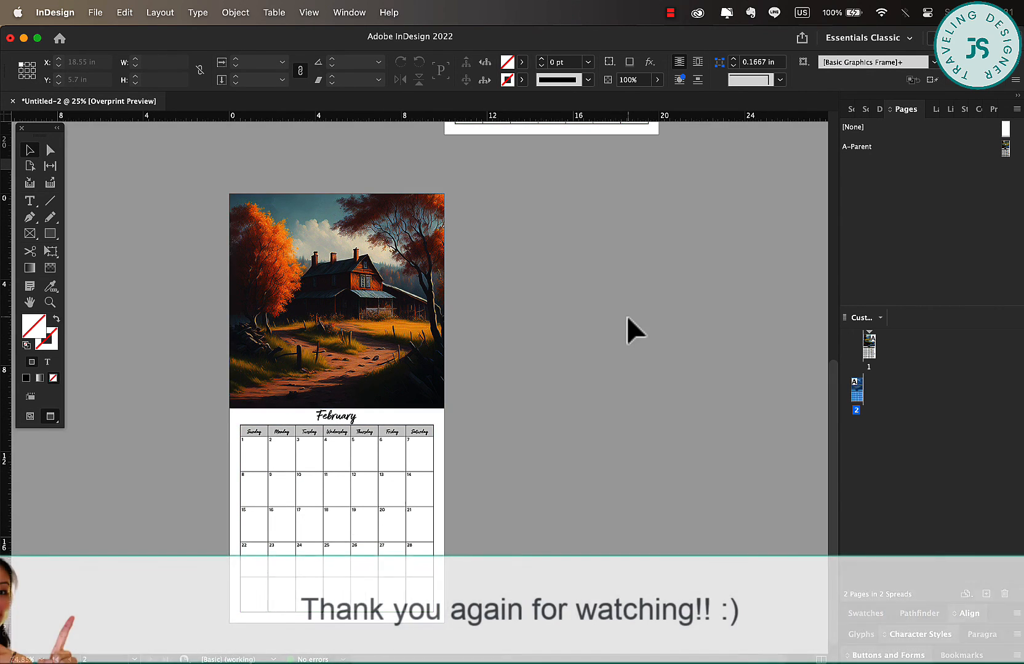
scroll(626, 316, "down", 1)
scroll(626, 317, "up", 8)
scroll(627, 316, "down", 4)
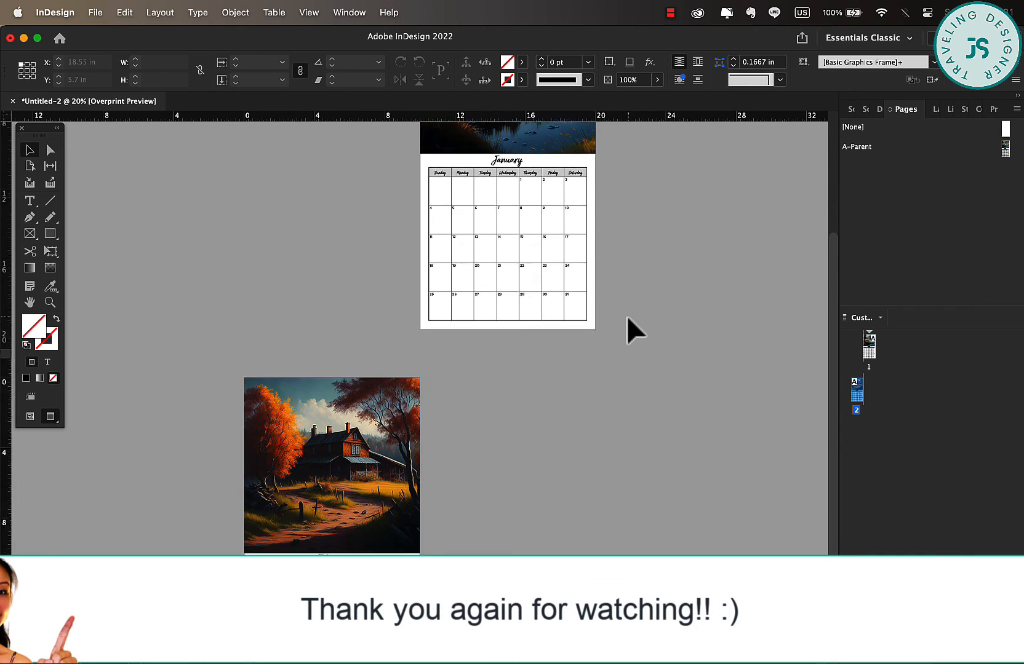
scroll(626, 317, "down", 2)
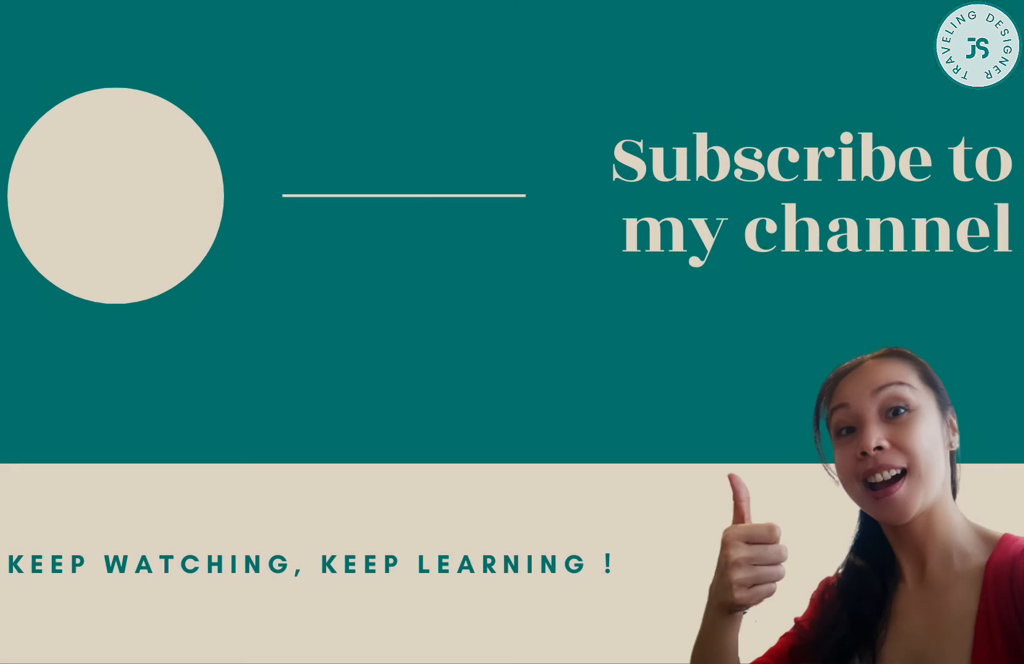